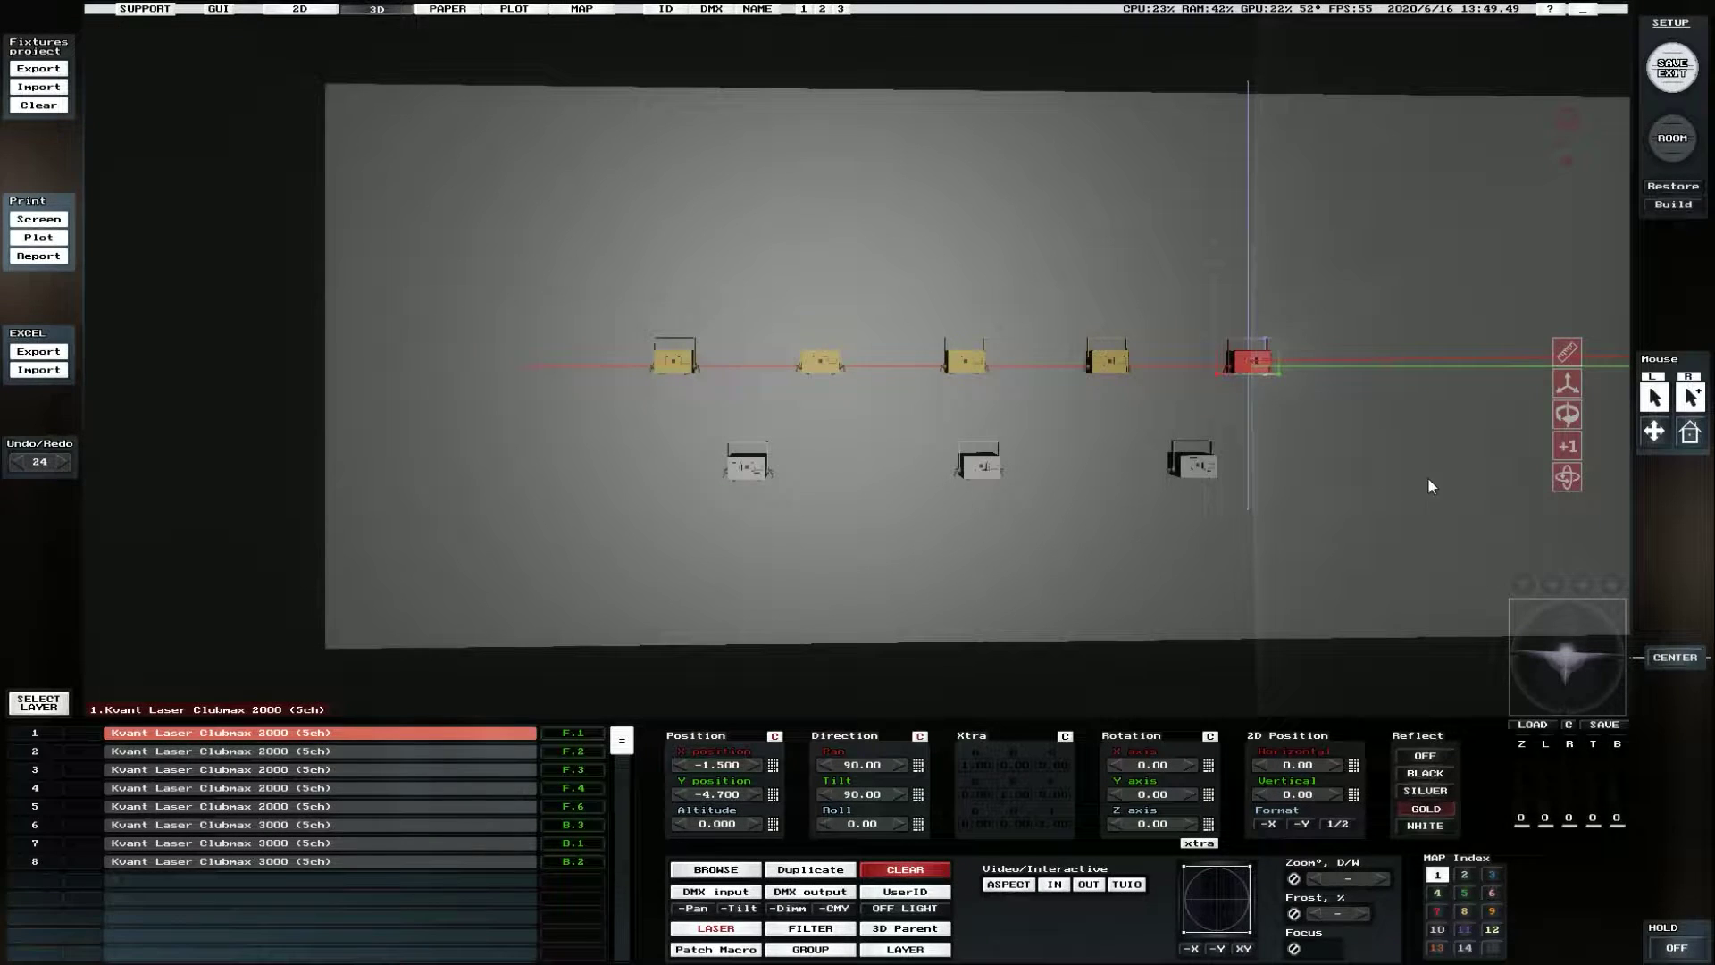
Select each of the five gold Clubmax 2000 lasers in the upper row one by one to review their fixture entries.
{"action": "left_click", "coordinate": [674, 372]}
{"action": "left_click", "coordinate": [834, 372]}
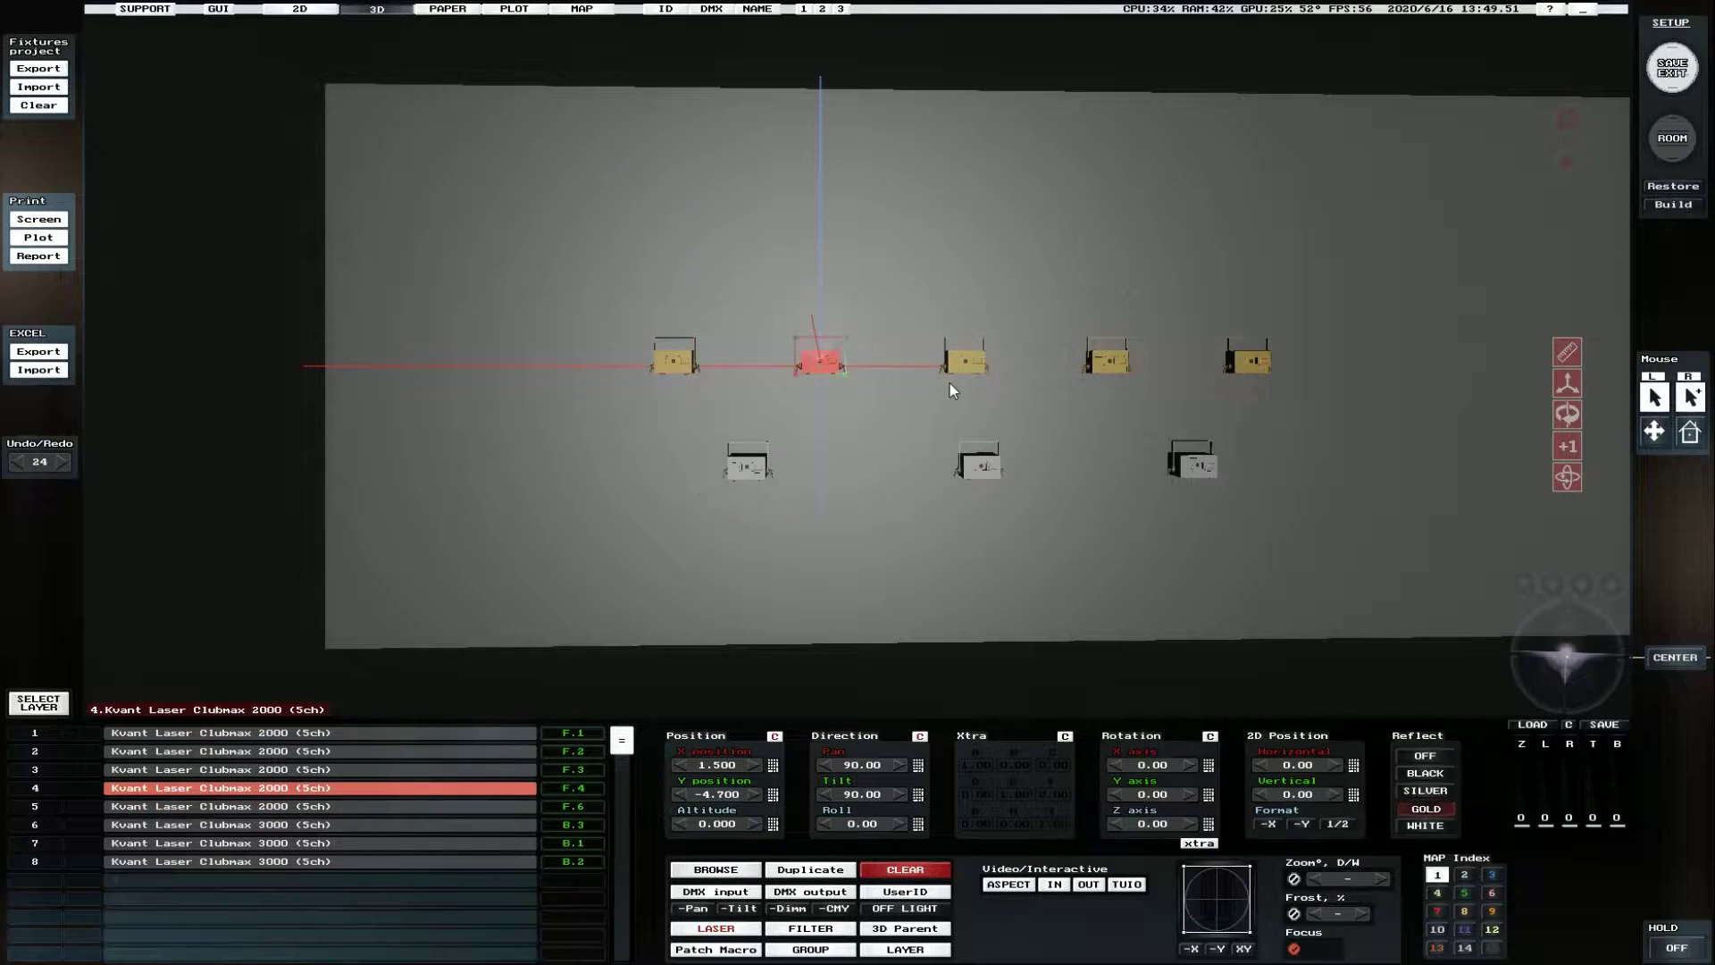
{"action": "left_click", "coordinate": [971, 375]}
{"action": "left_click", "coordinate": [1108, 362]}
{"action": "left_click", "coordinate": [1254, 367]}
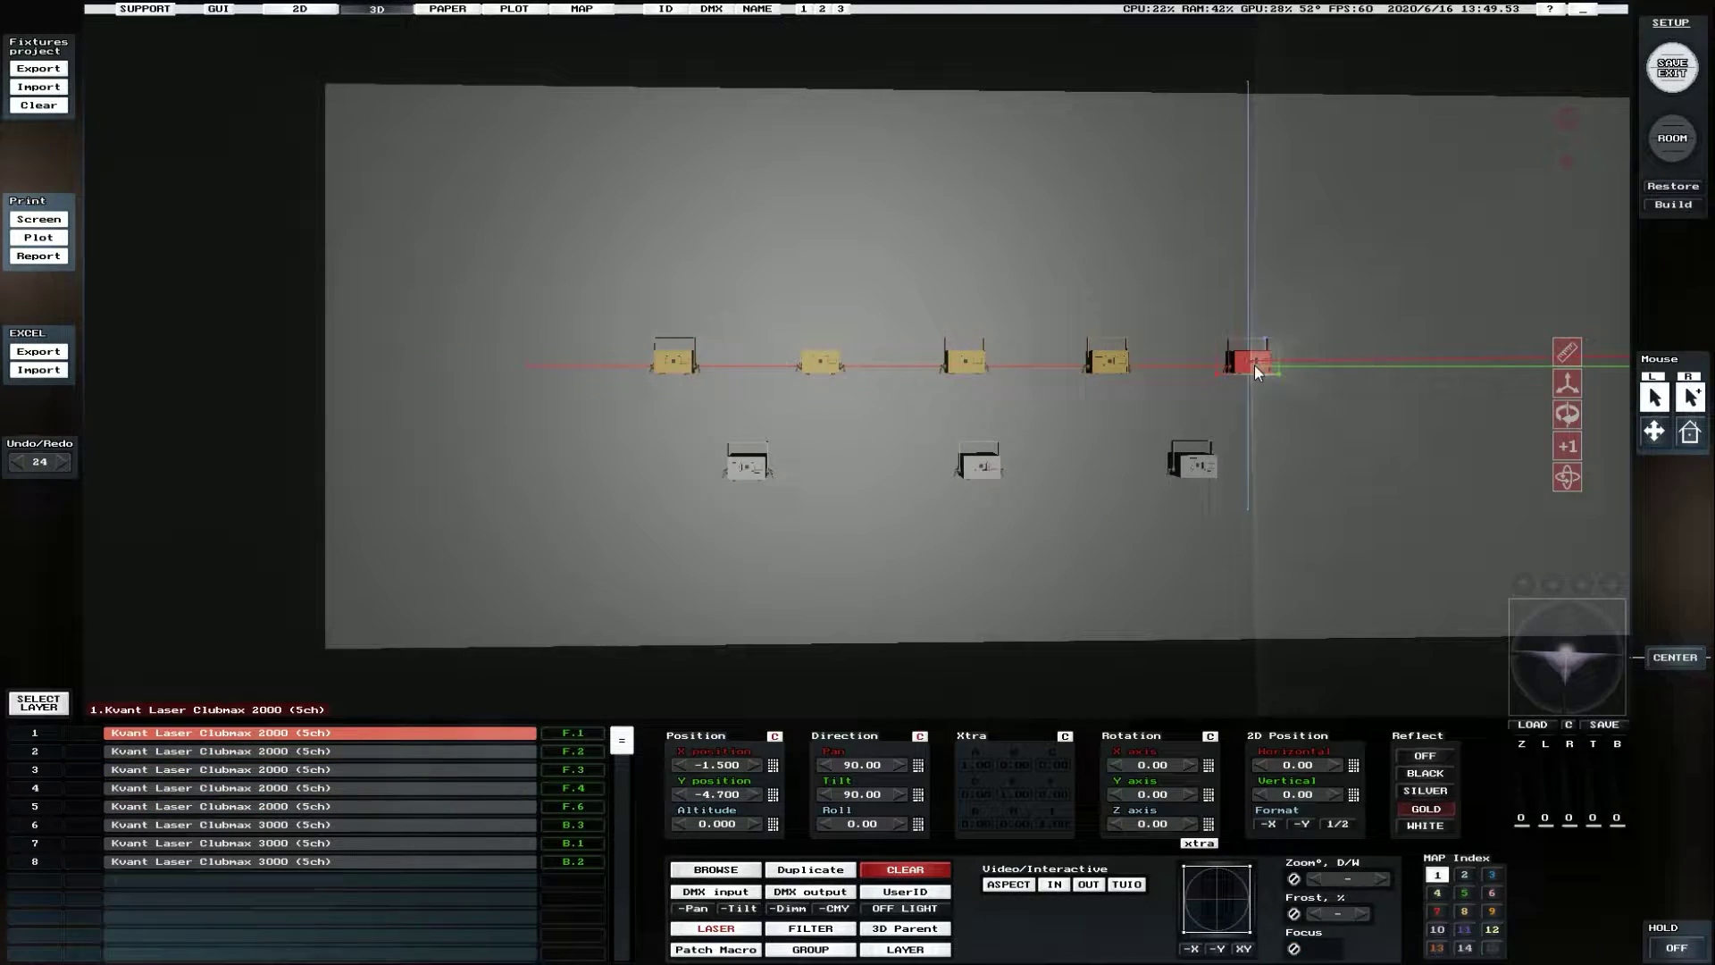
{"action": "left_click", "coordinate": [668, 362]}
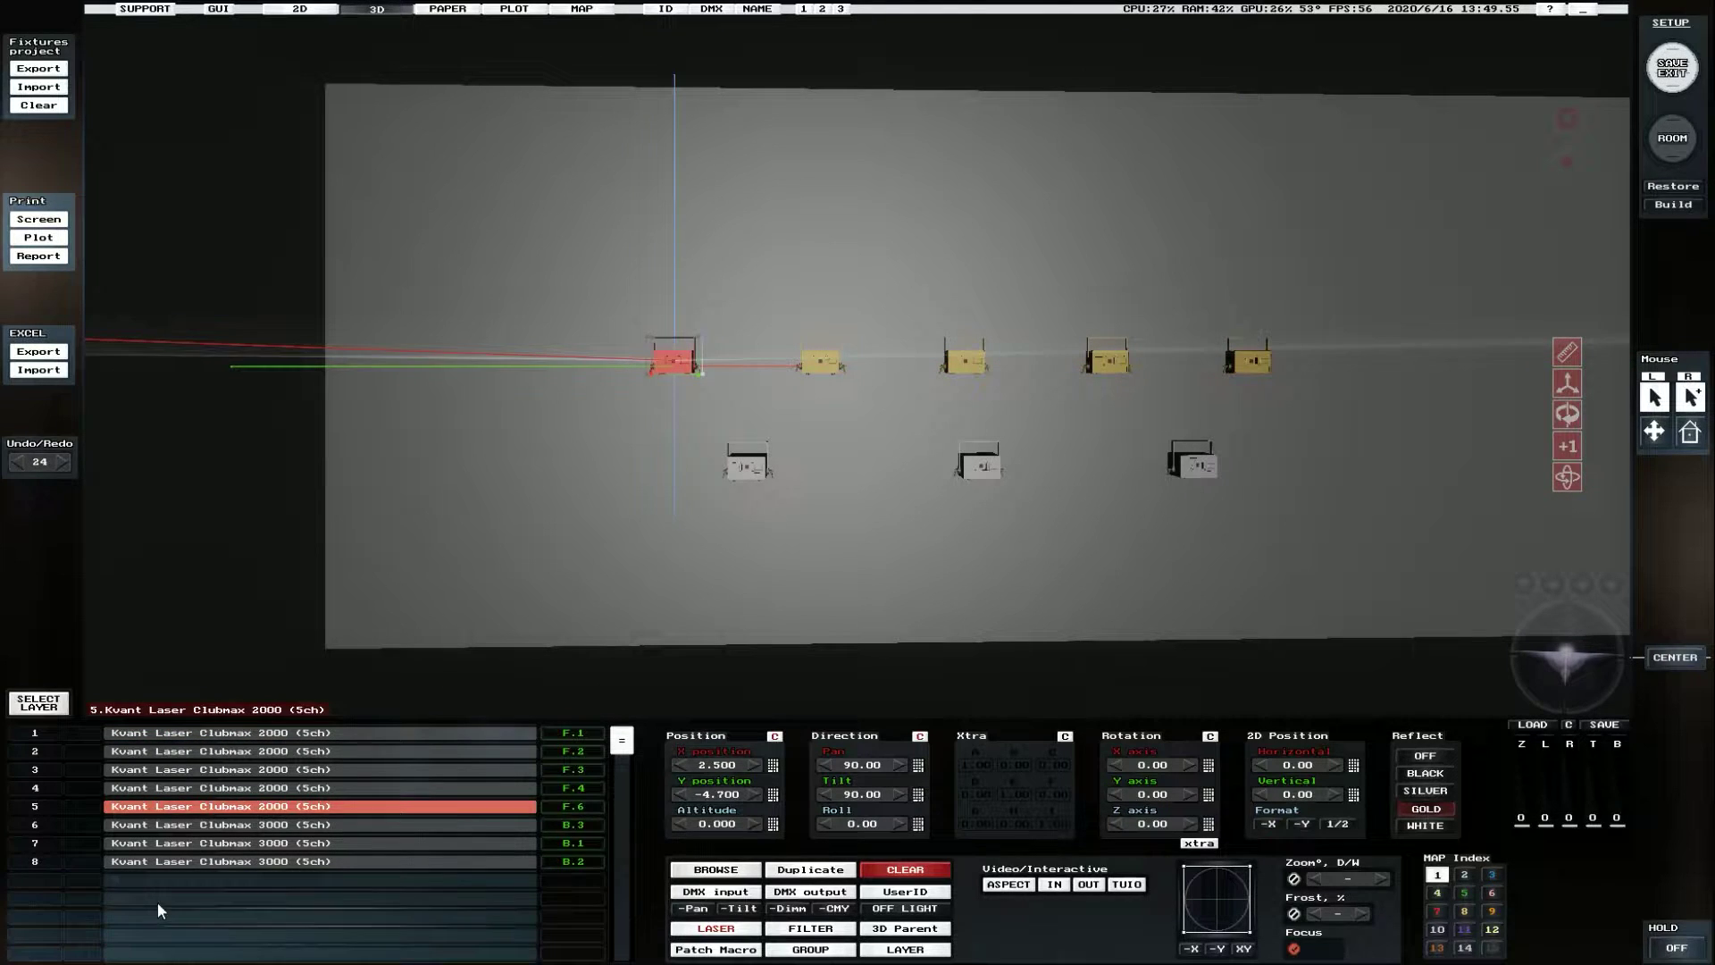
Search the Fixed system fixtures for "laser" from empty fixture slot 9, and close the library without assigning one.
{"action": "left_click", "coordinate": [357, 880]}
{"action": "left_click", "coordinate": [726, 872]}
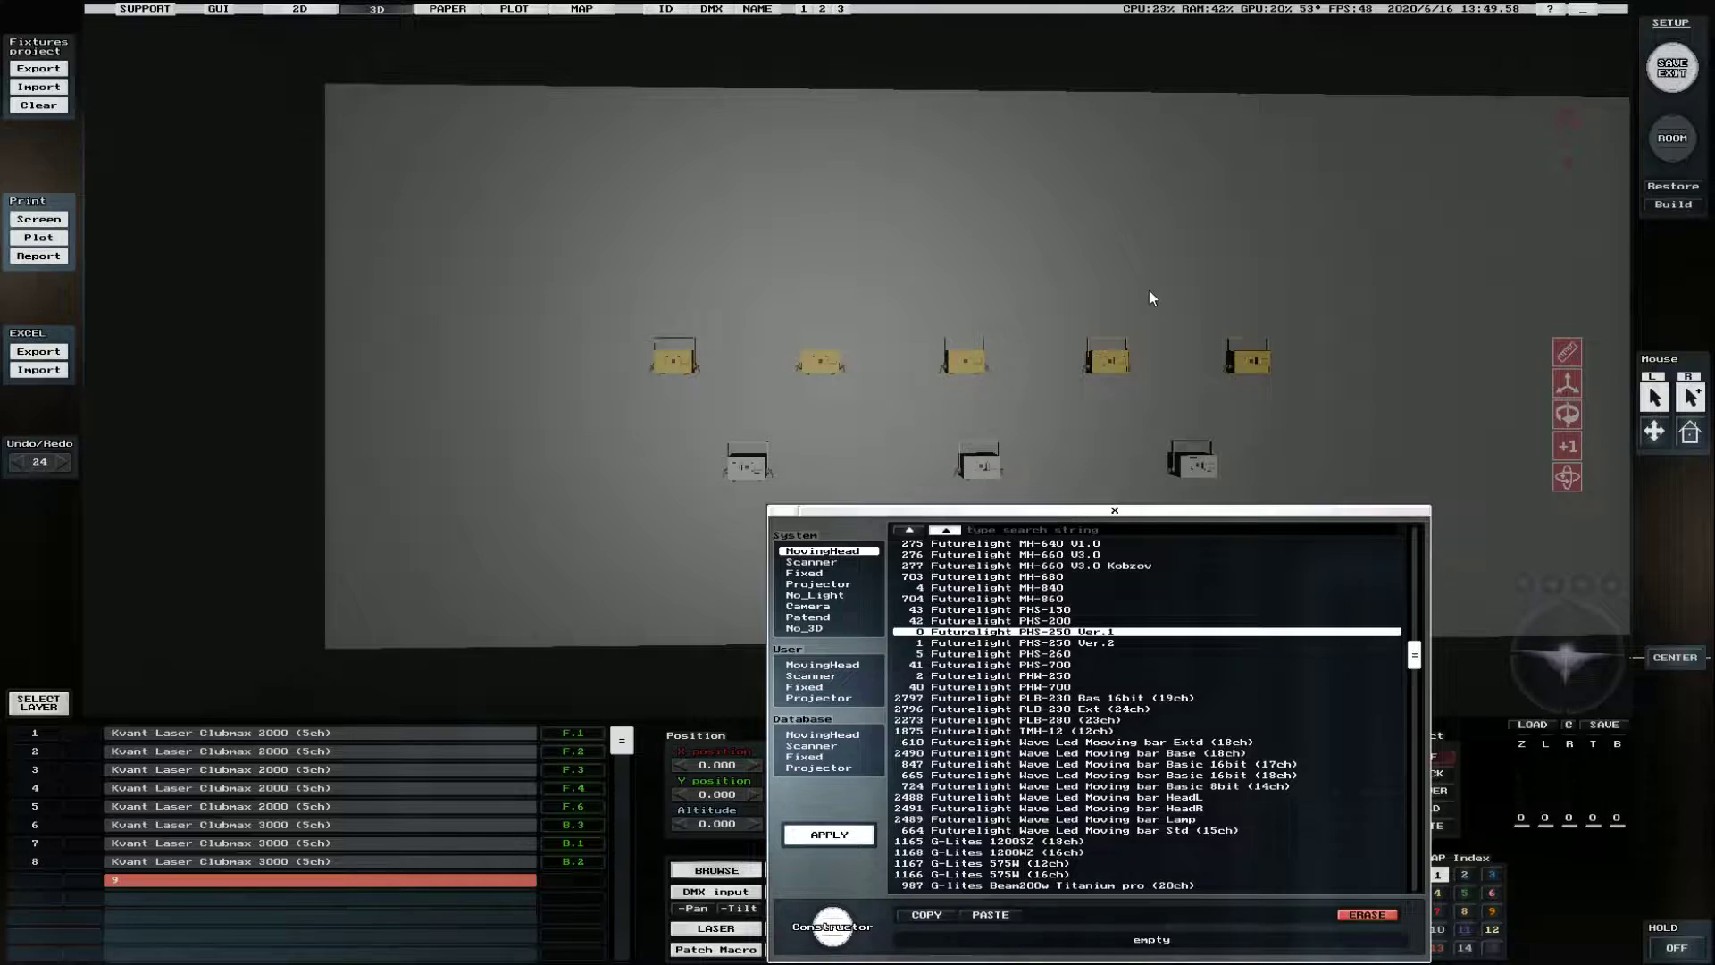
{"action": "left_click", "coordinate": [829, 573]}
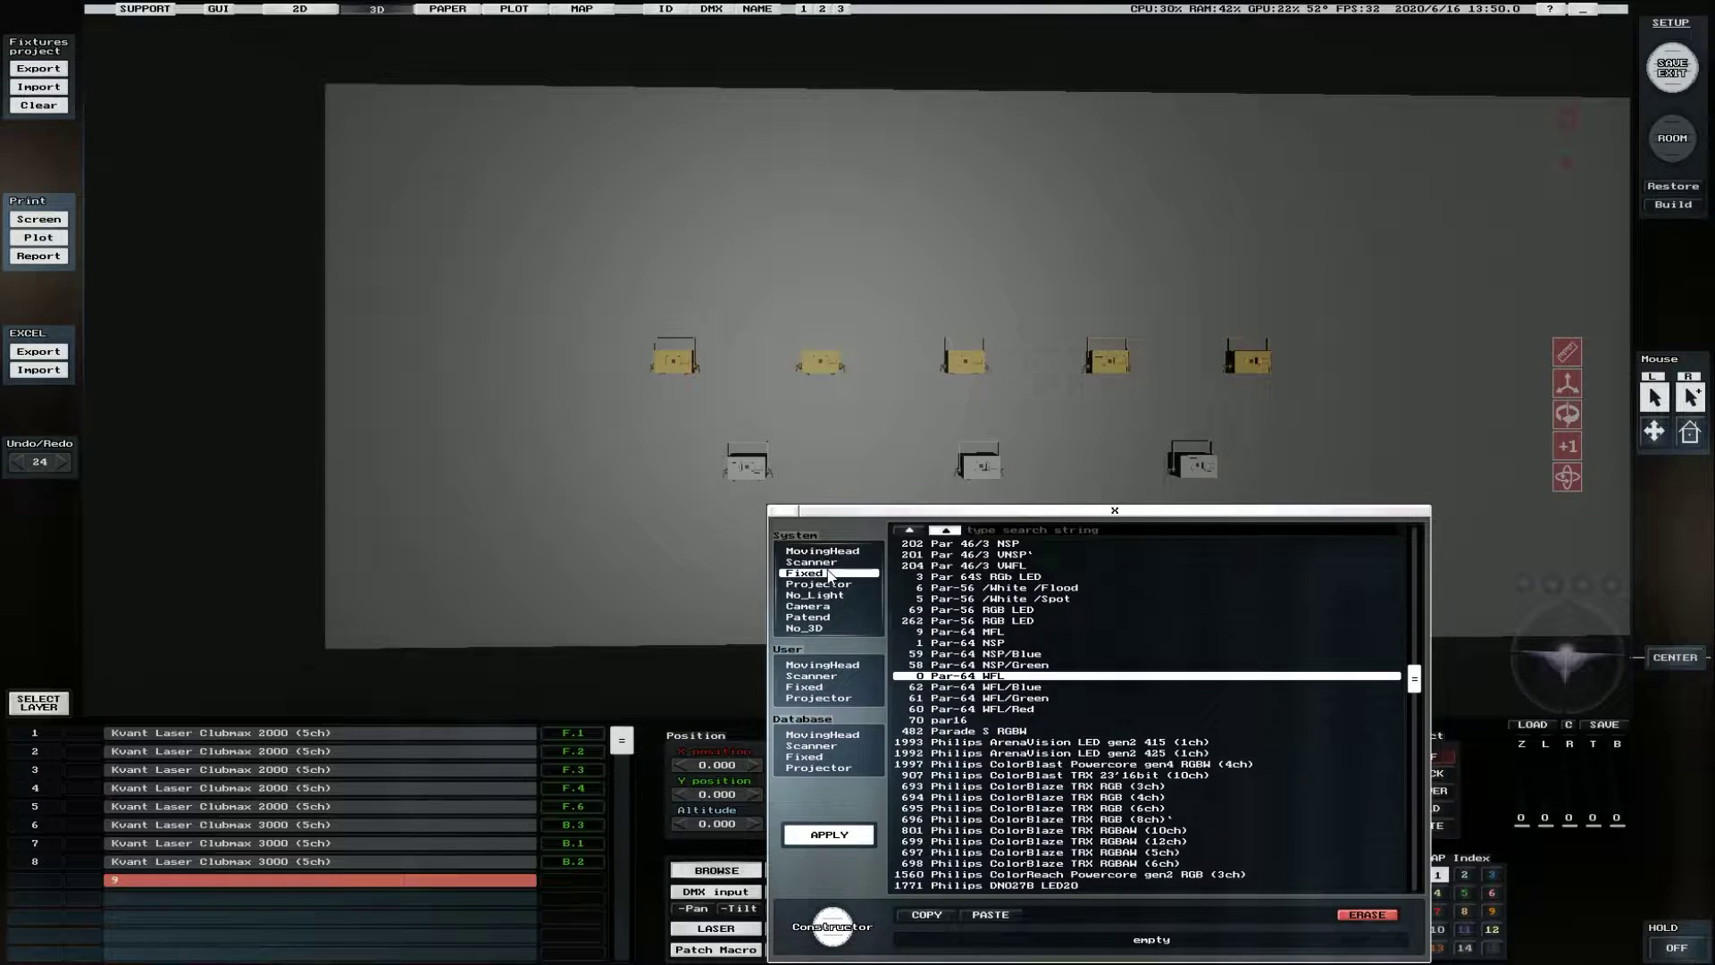
{"action": "left_click", "coordinate": [1086, 533]}
{"action": "type", "text": "laser"}
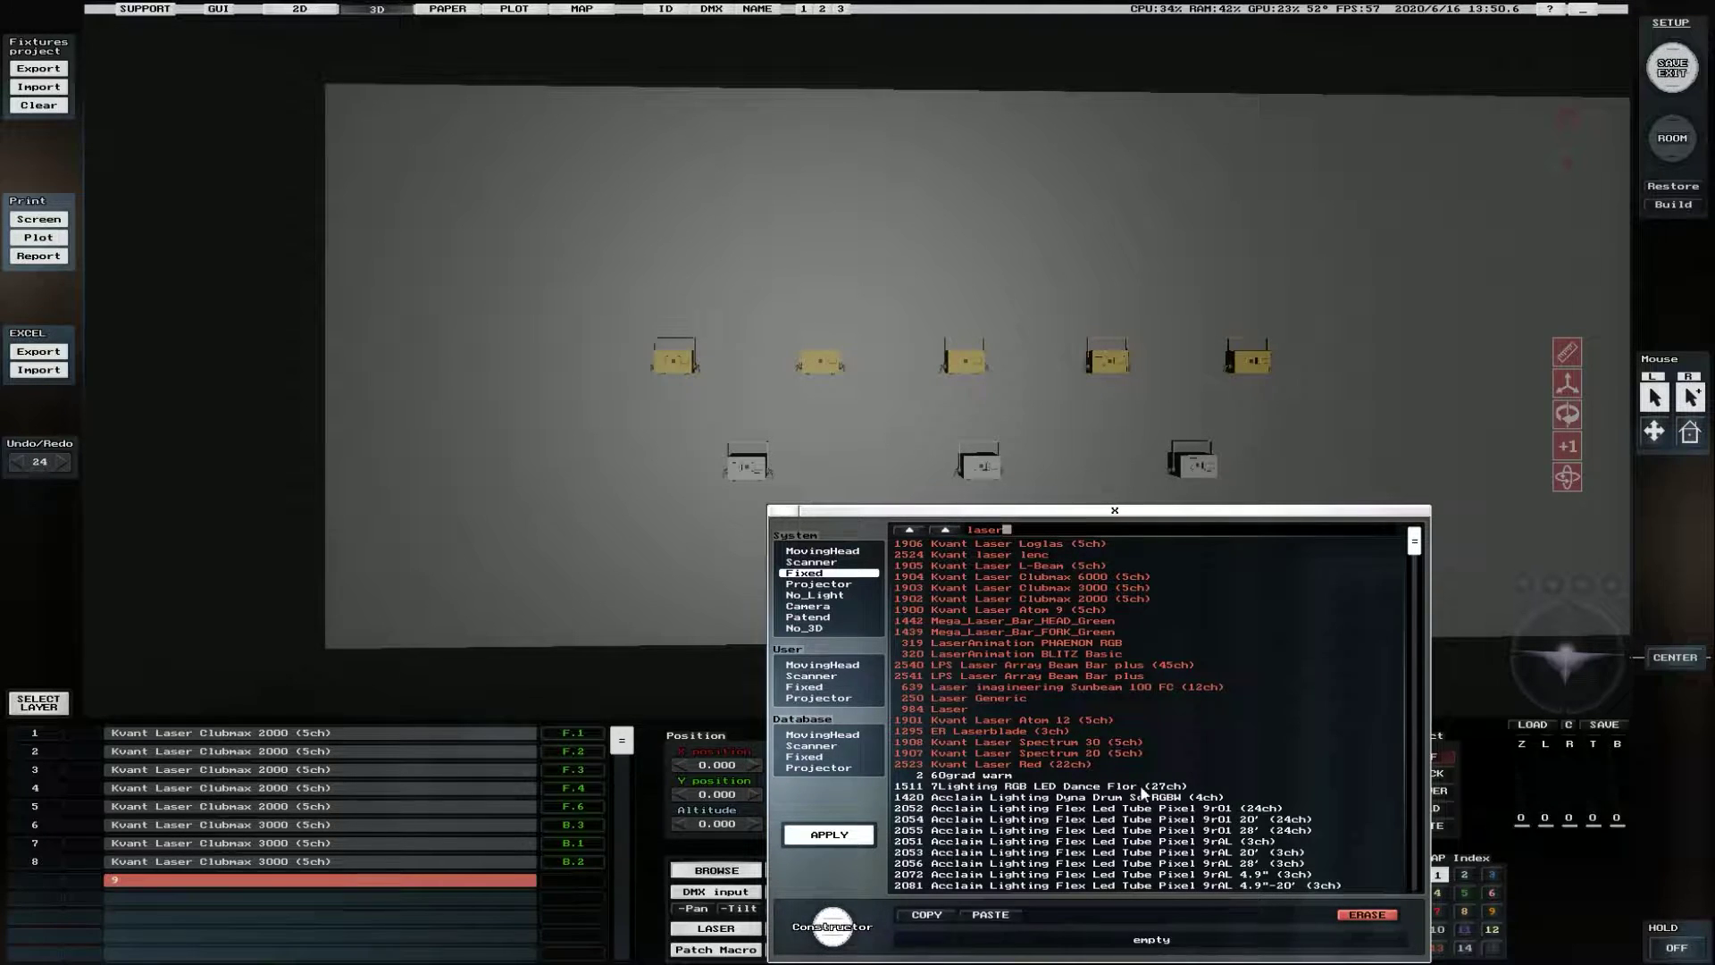
{"action": "left_click", "coordinate": [1004, 511]}
Examine the laser source and preset assignments for the leftmost gold Clubmax 2000, fixture 5.
{"action": "left_click", "coordinate": [672, 358]}
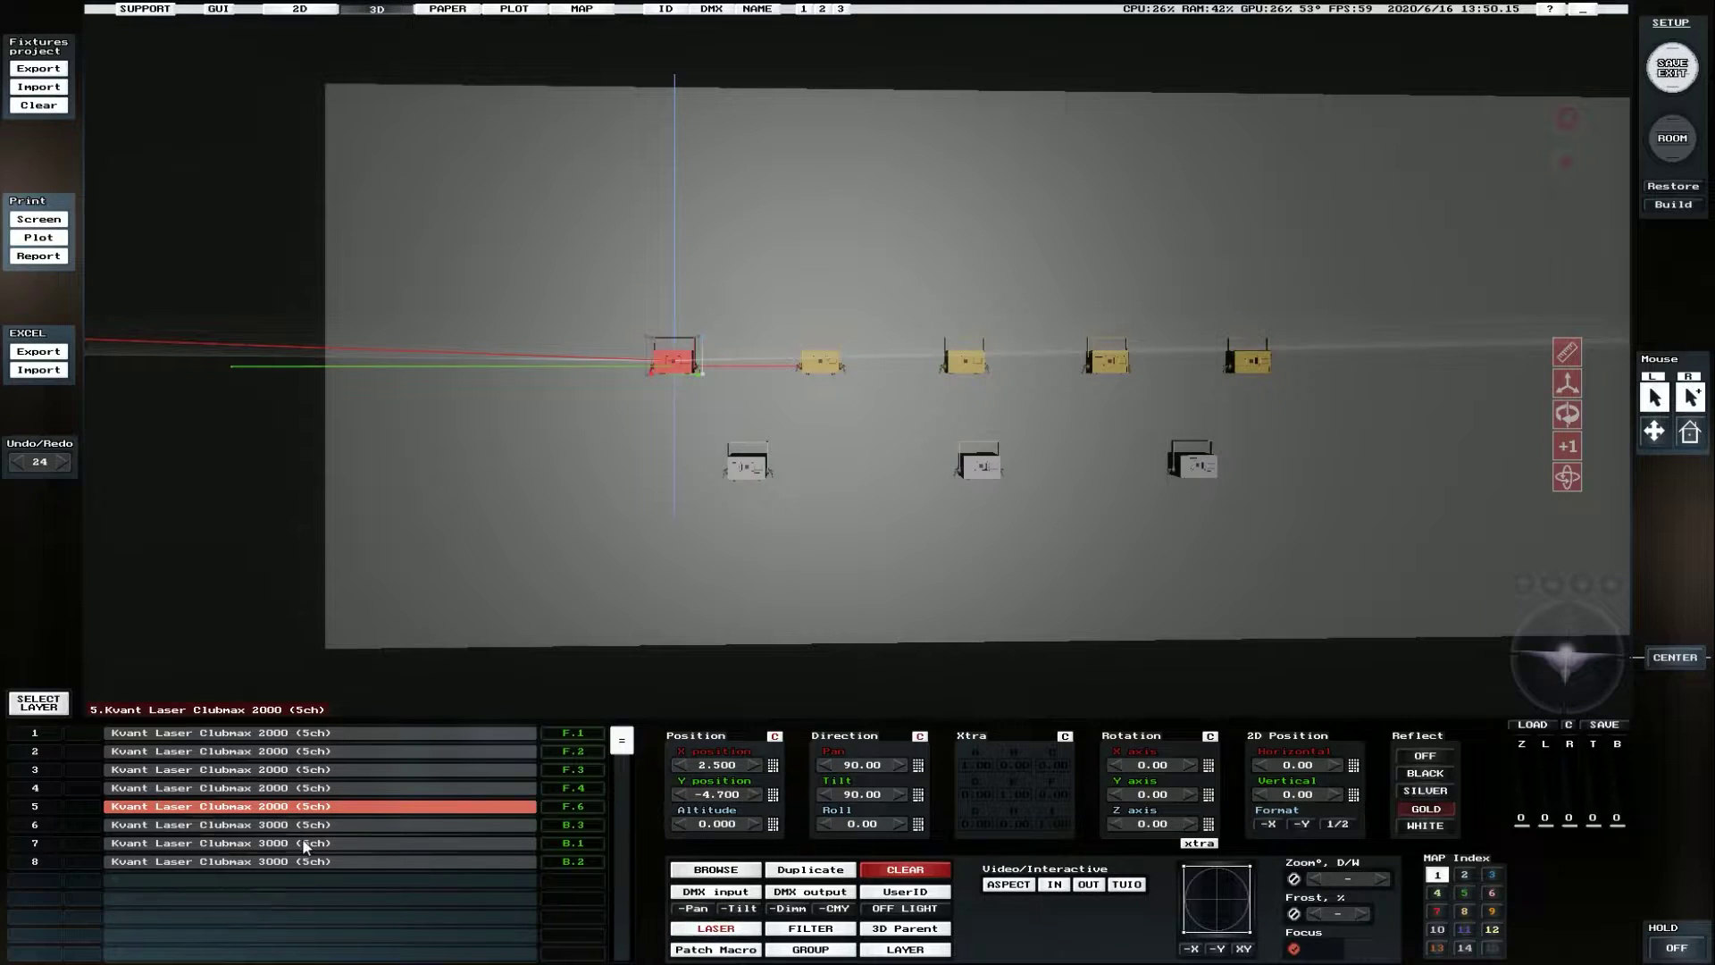
{"action": "left_click", "coordinate": [715, 929]}
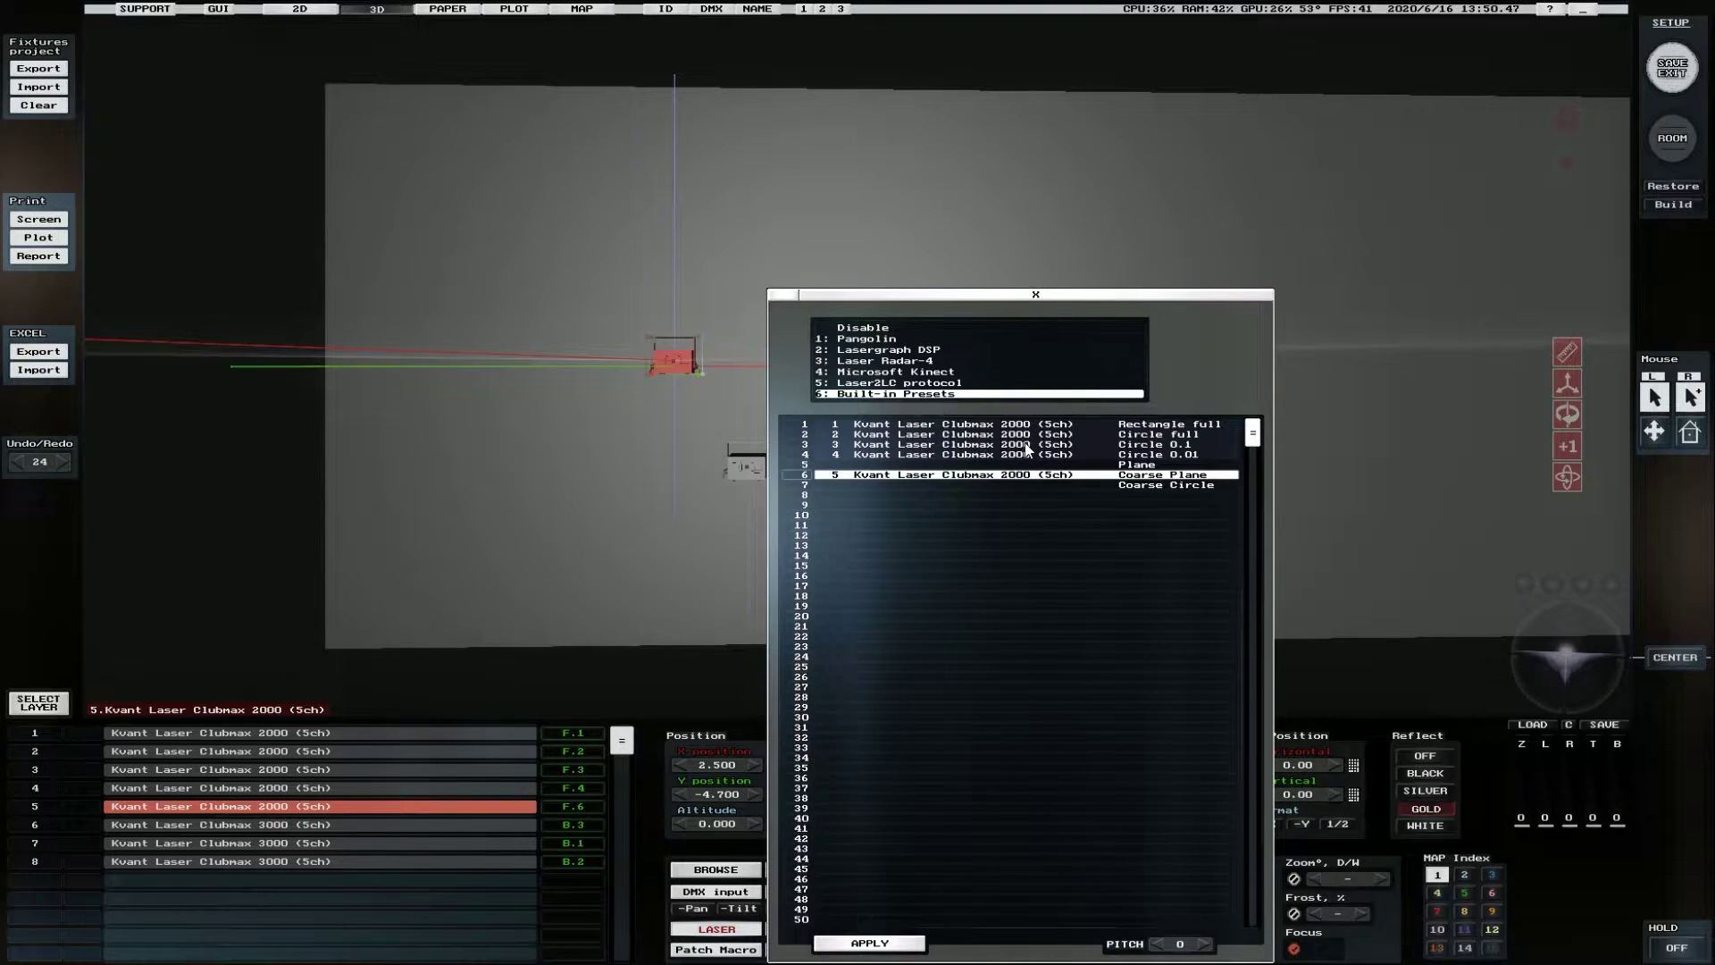
{"action": "left_click", "coordinate": [1036, 294]}
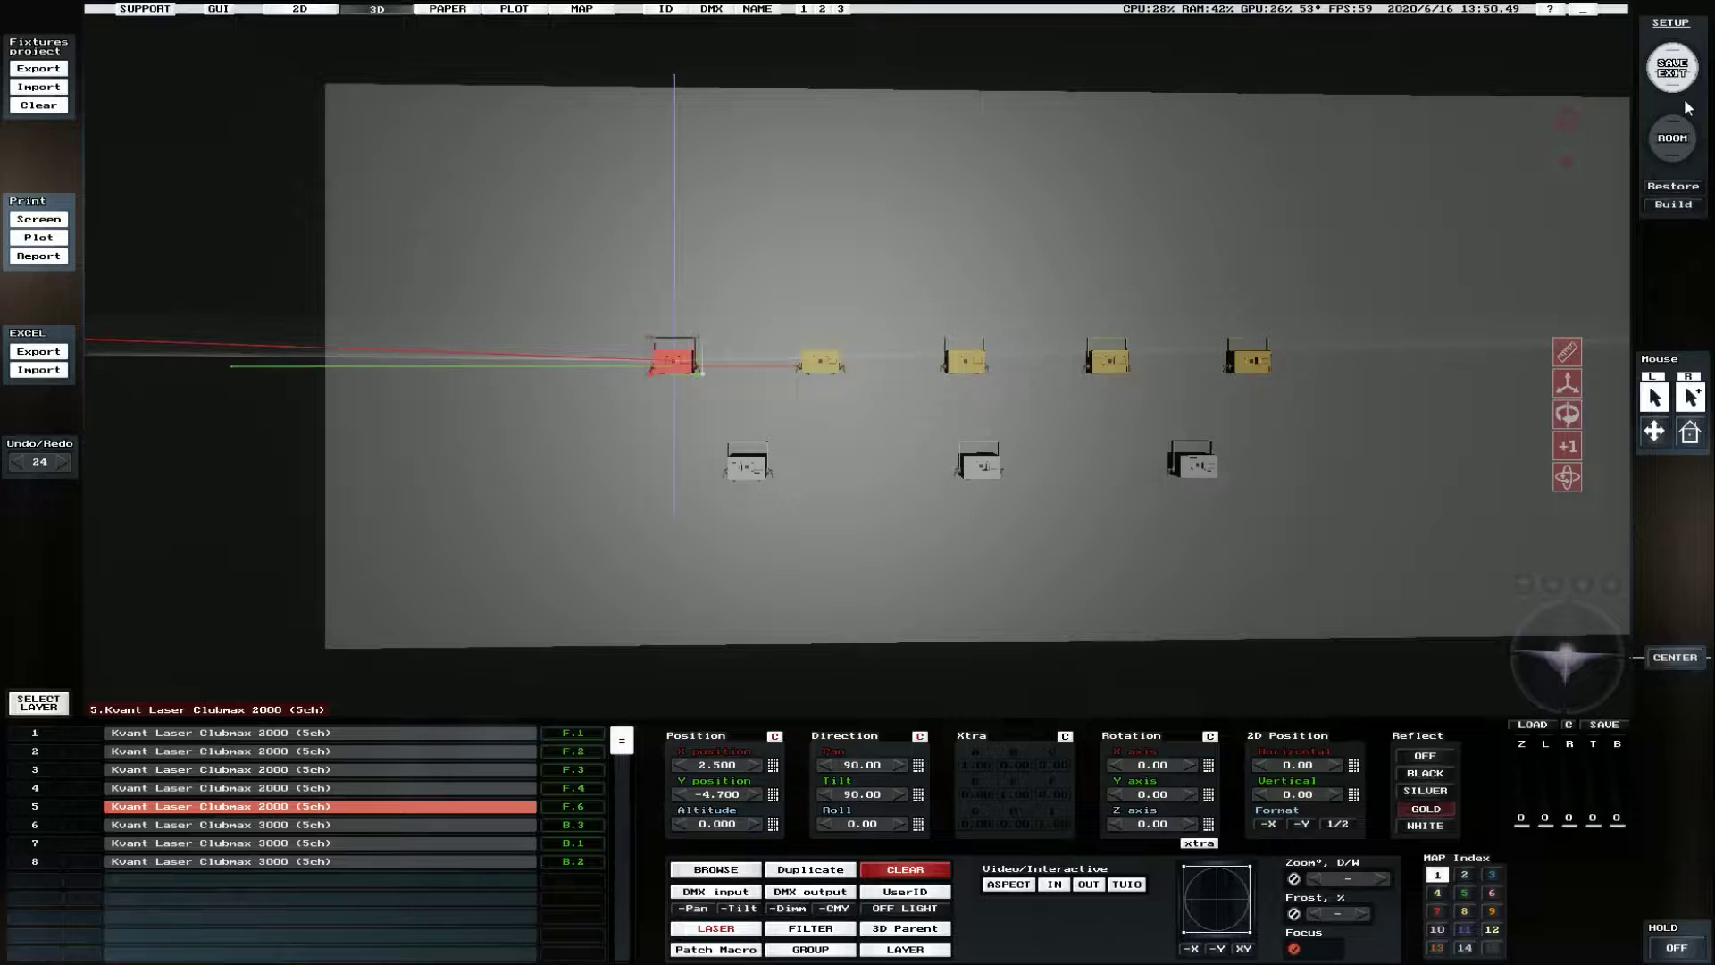
Exit fixture setup, raise the dimmer fully and light the five Clubmax 2000 lasers in blue.
{"action": "left_click", "coordinate": [1499, 116]}
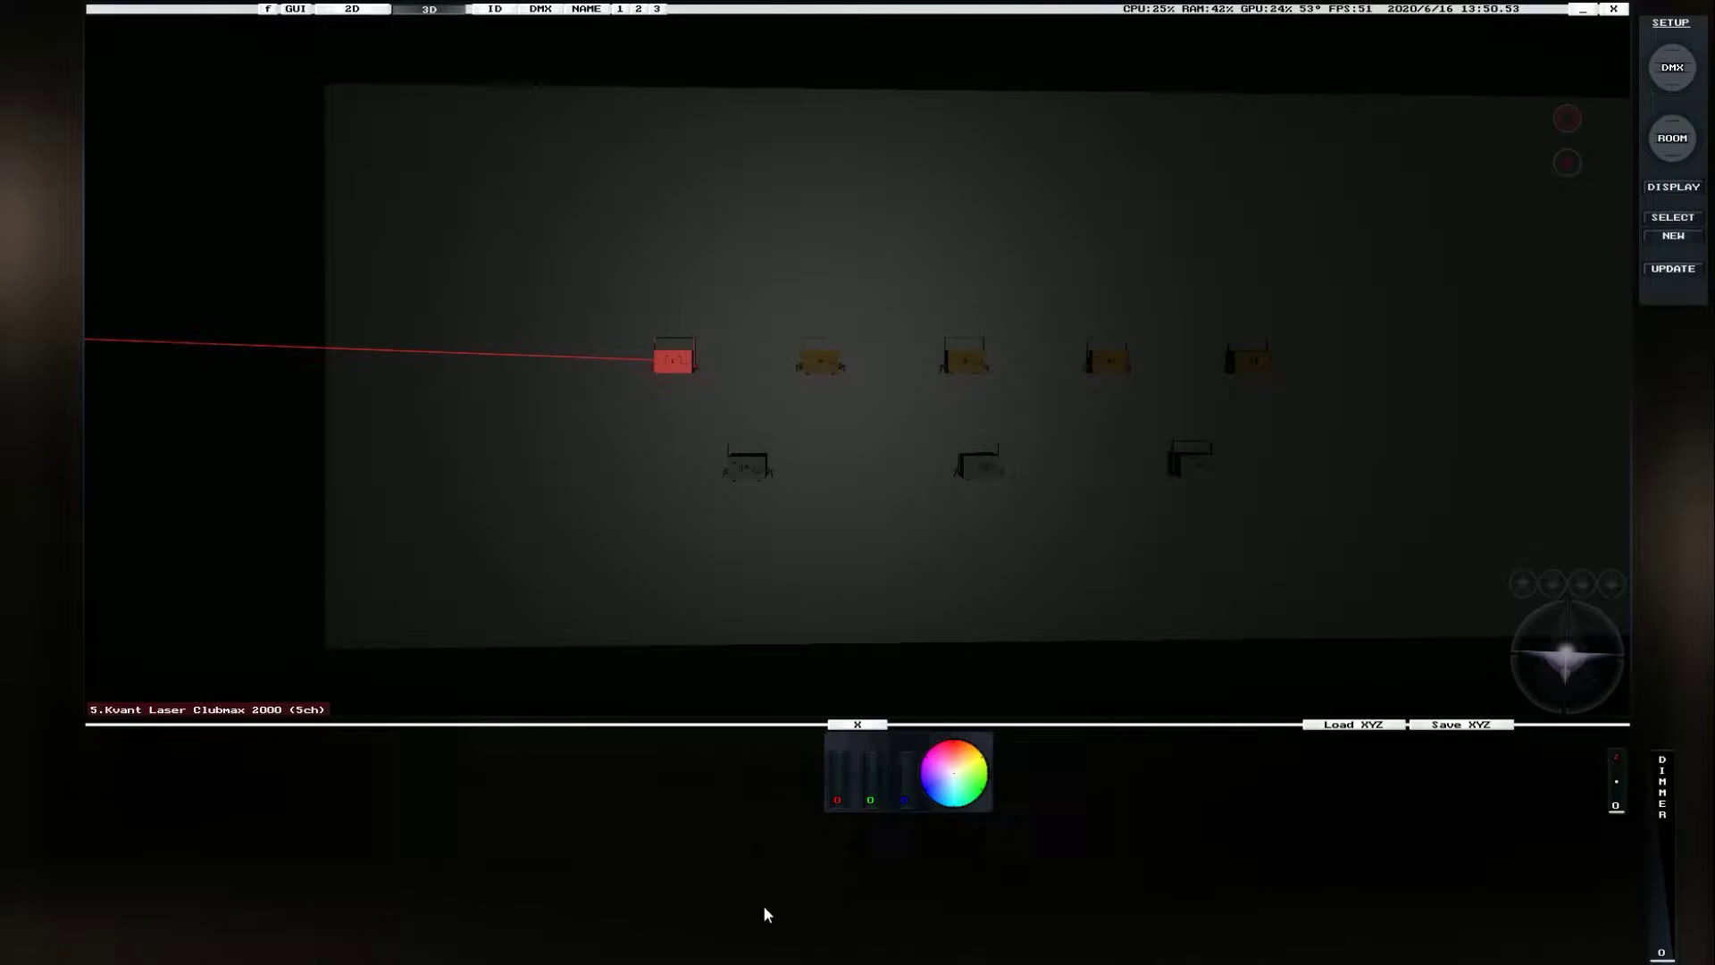
{"action": "left_click_drag", "start_coordinate": [1679, 911], "coordinate": [1674, 759]}
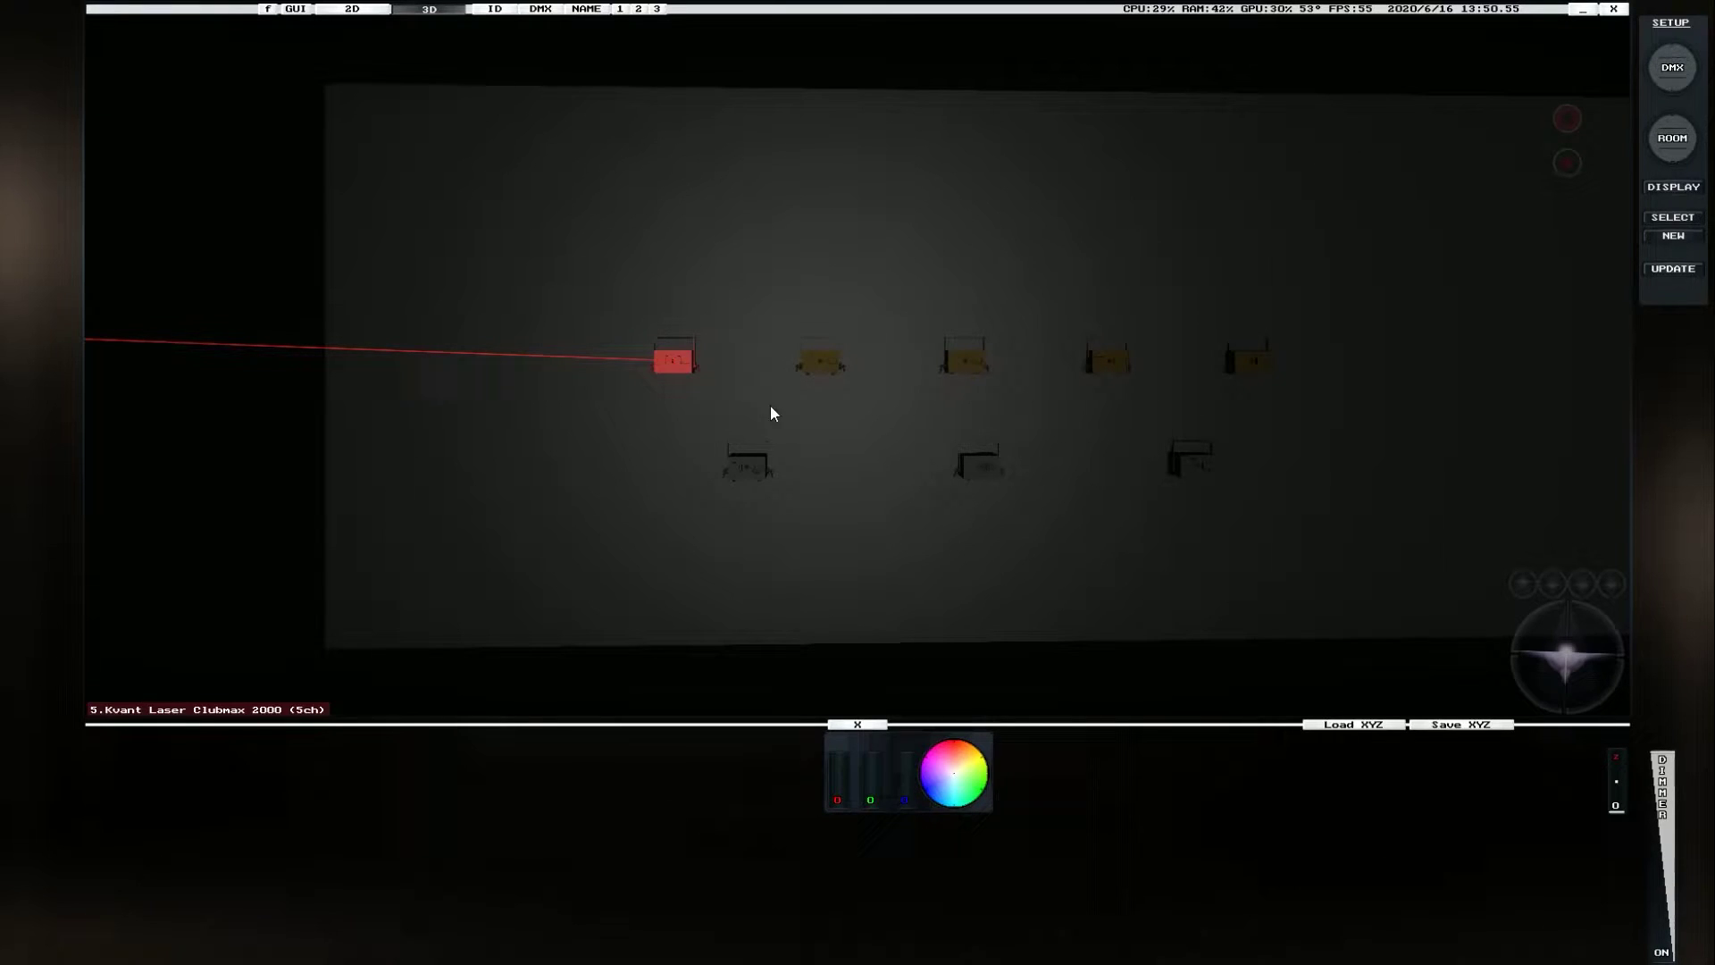
{"action": "left_click", "coordinate": [691, 357]}
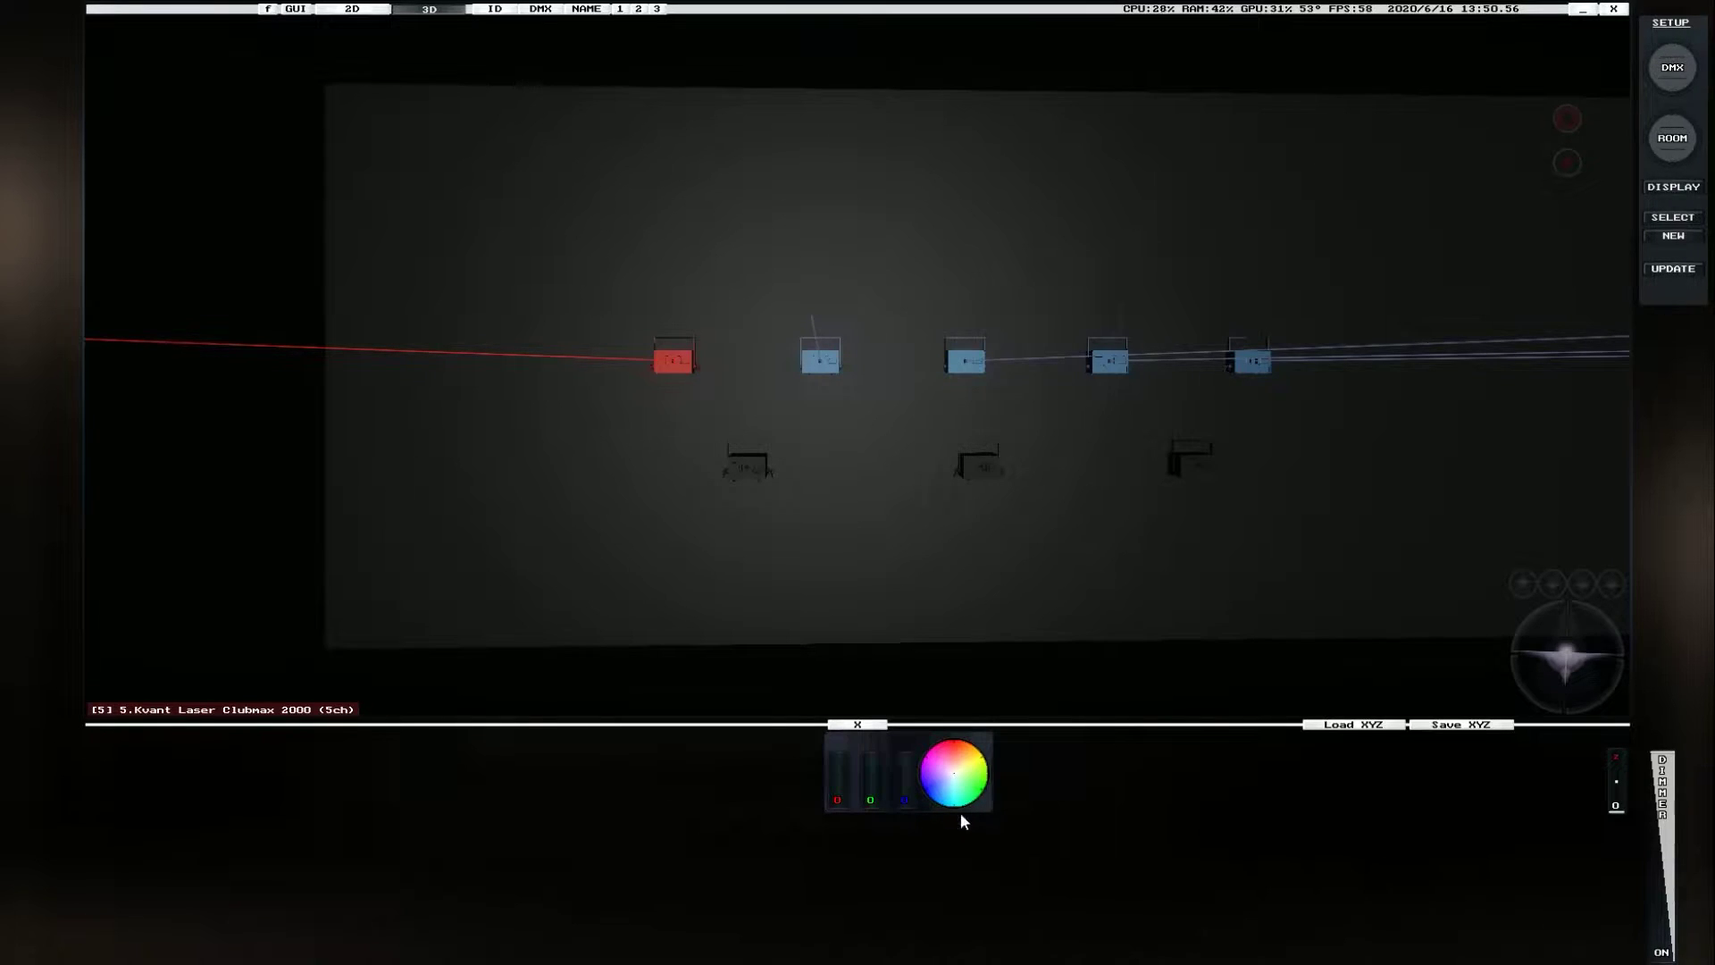
{"action": "left_click", "coordinate": [907, 788]}
{"action": "left_click_drag", "start_coordinate": [907, 781], "coordinate": [909, 748]}
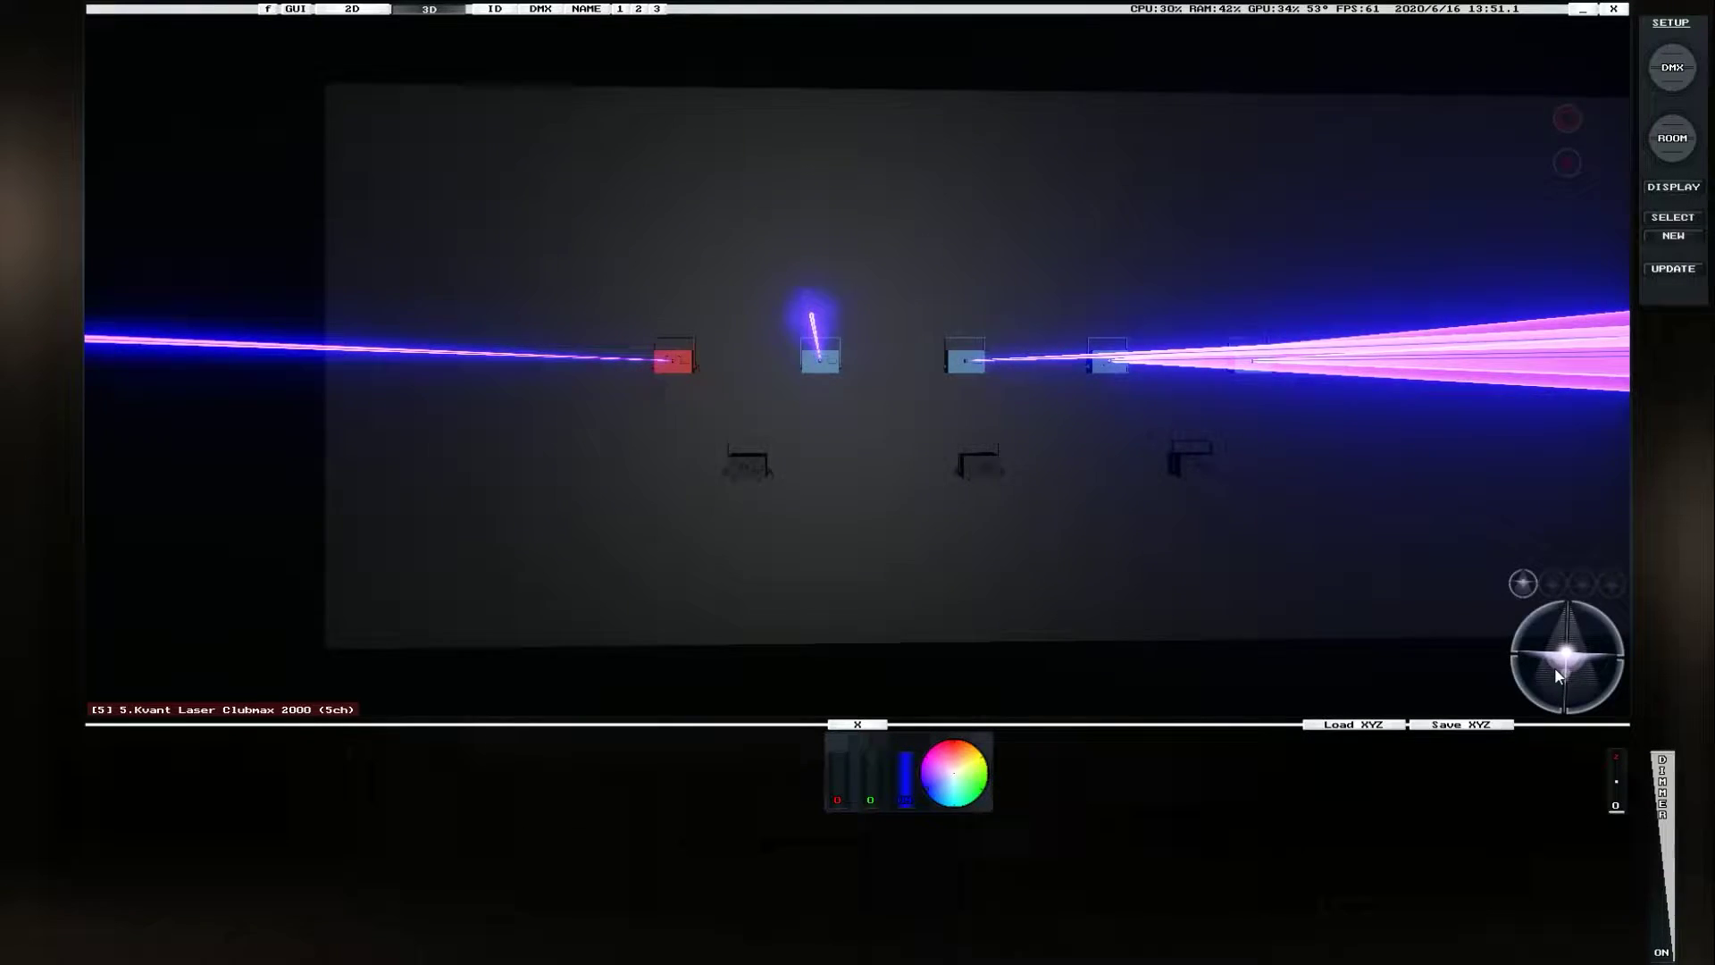
Recolour the five selected lasers' beams to a pale bluish white and set their pattern size to 58.
{"action": "left_click_drag", "start_coordinate": [1555, 668], "coordinate": [1555, 672]}
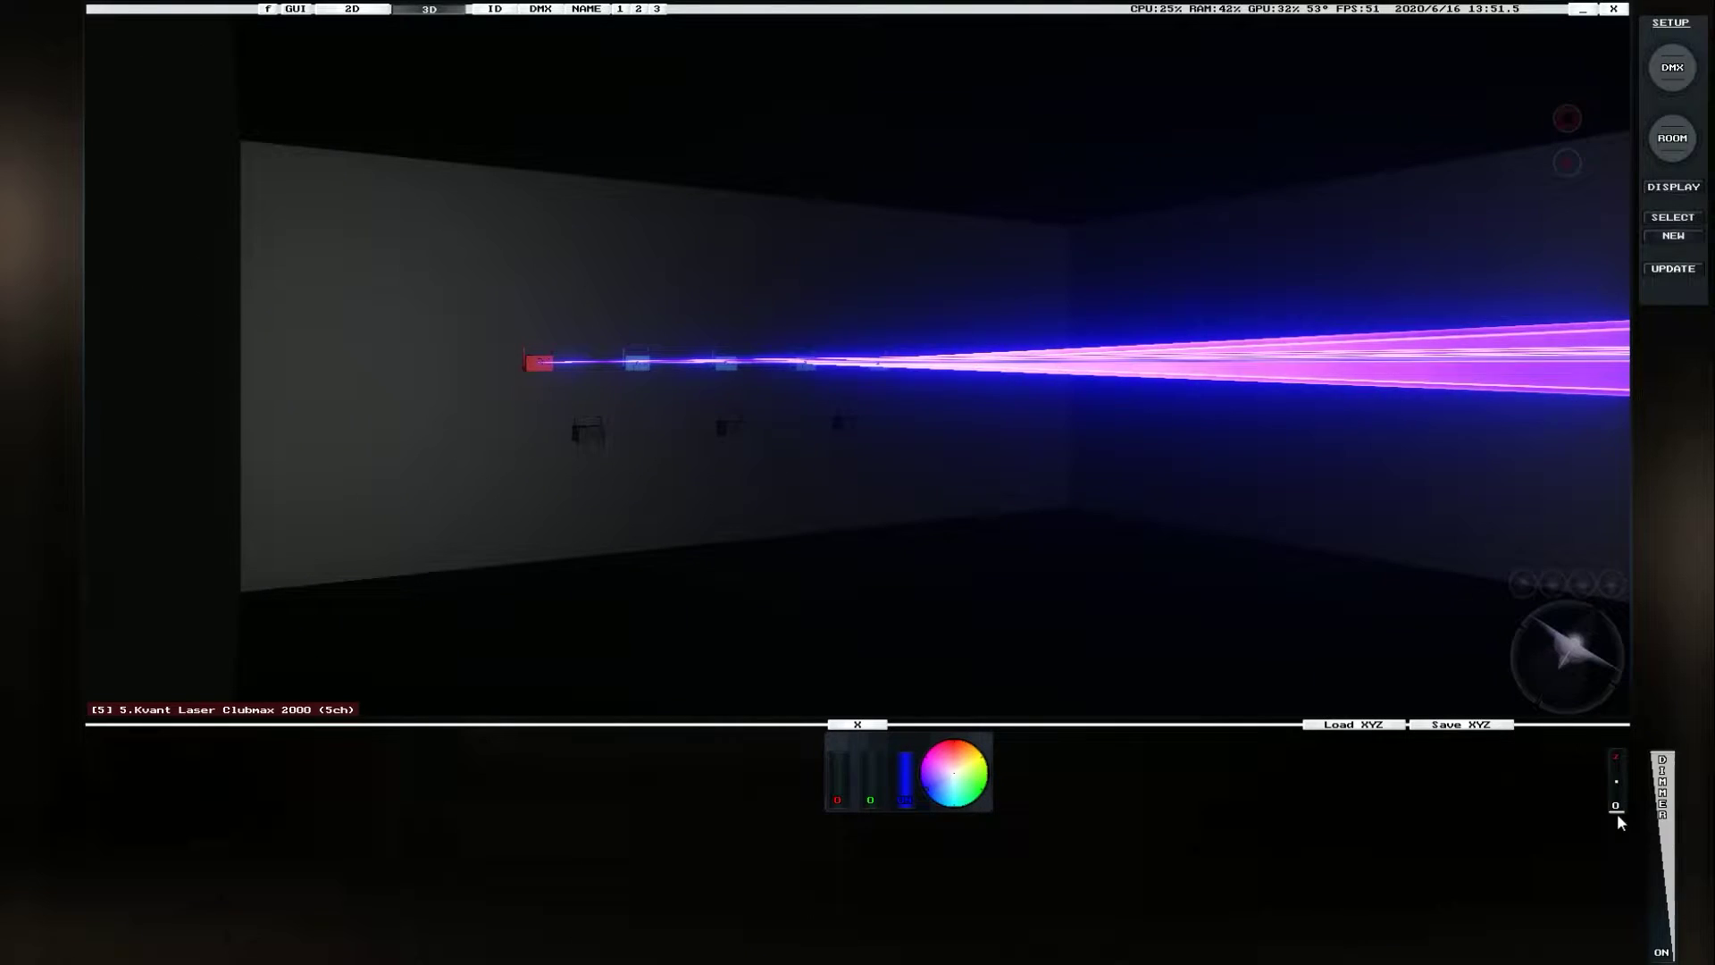
{"action": "left_click_drag", "start_coordinate": [1617, 811], "coordinate": [1613, 770]}
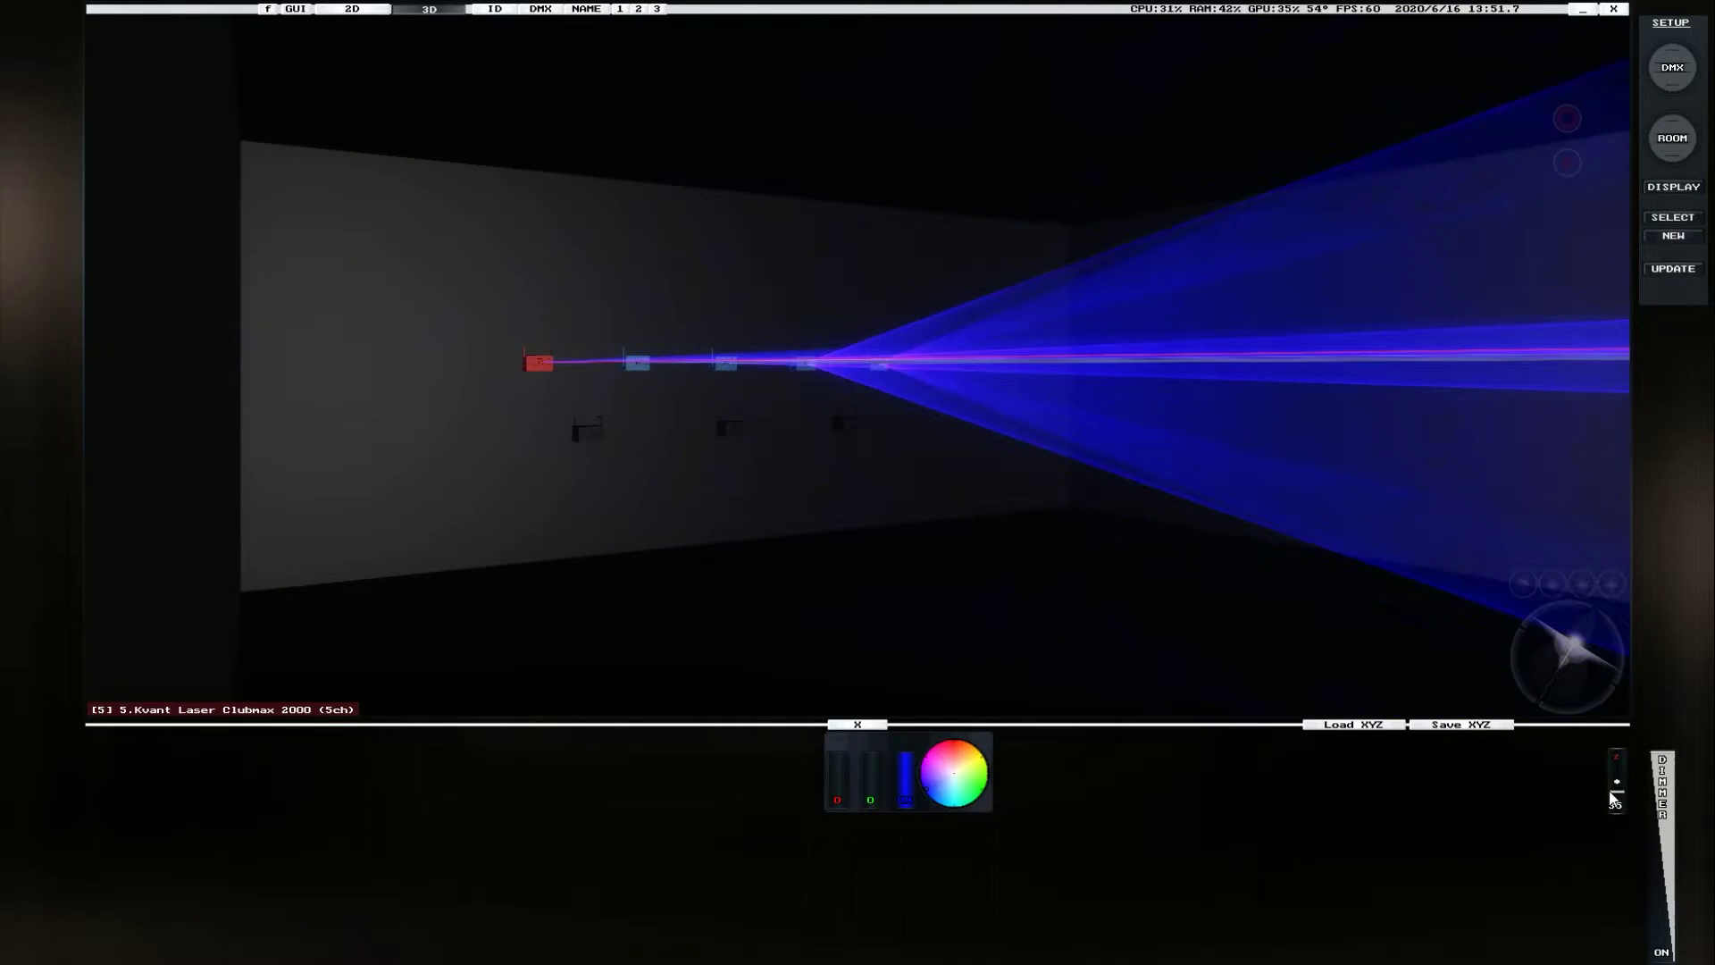
{"action": "left_click", "coordinate": [921, 746]}
{"action": "left_click_drag", "start_coordinate": [919, 738], "coordinate": [986, 739]}
{"action": "left_click", "coordinate": [1569, 669]}
{"action": "left_click_drag", "start_coordinate": [1570, 669], "coordinate": [1555, 669]}
{"action": "left_click_drag", "start_coordinate": [938, 772], "coordinate": [946, 780]}
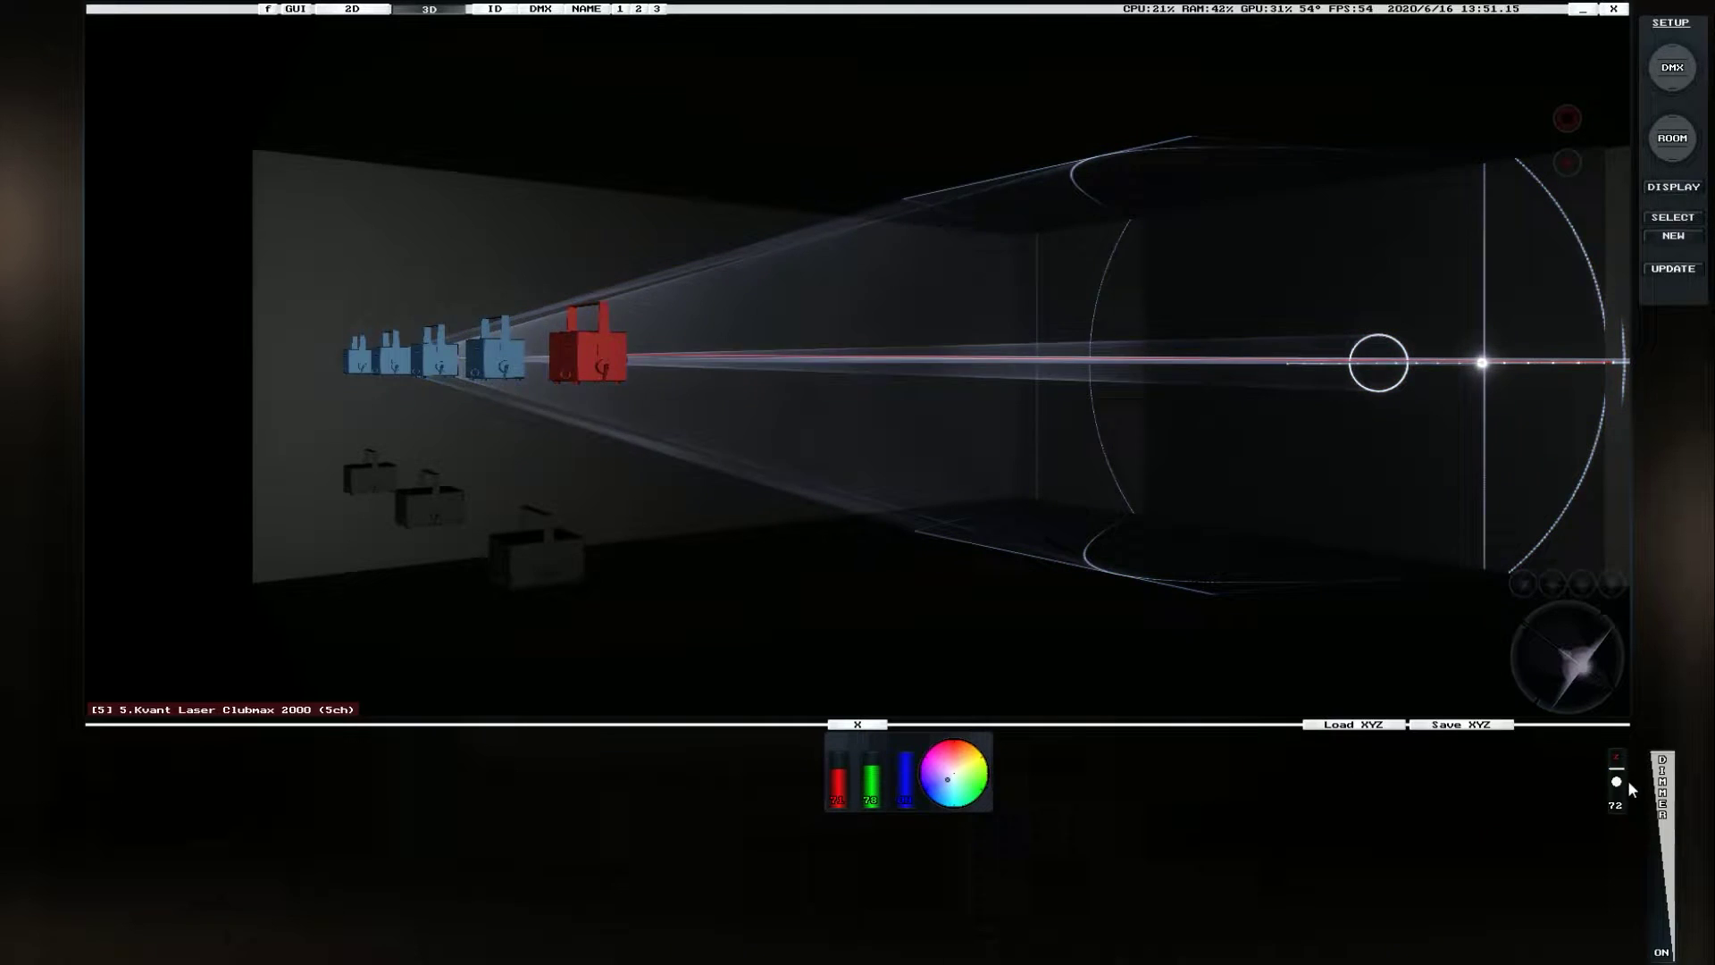
{"action": "mouse_move", "coordinate": [1616, 779]}
{"action": "left_mouse_down"}
{"action": "mouse_move", "coordinate": [1621, 747]}
{"action": "mouse_move", "coordinate": [1615, 812]}
{"action": "mouse_move", "coordinate": [1616, 782]}
{"action": "left_mouse_up"}
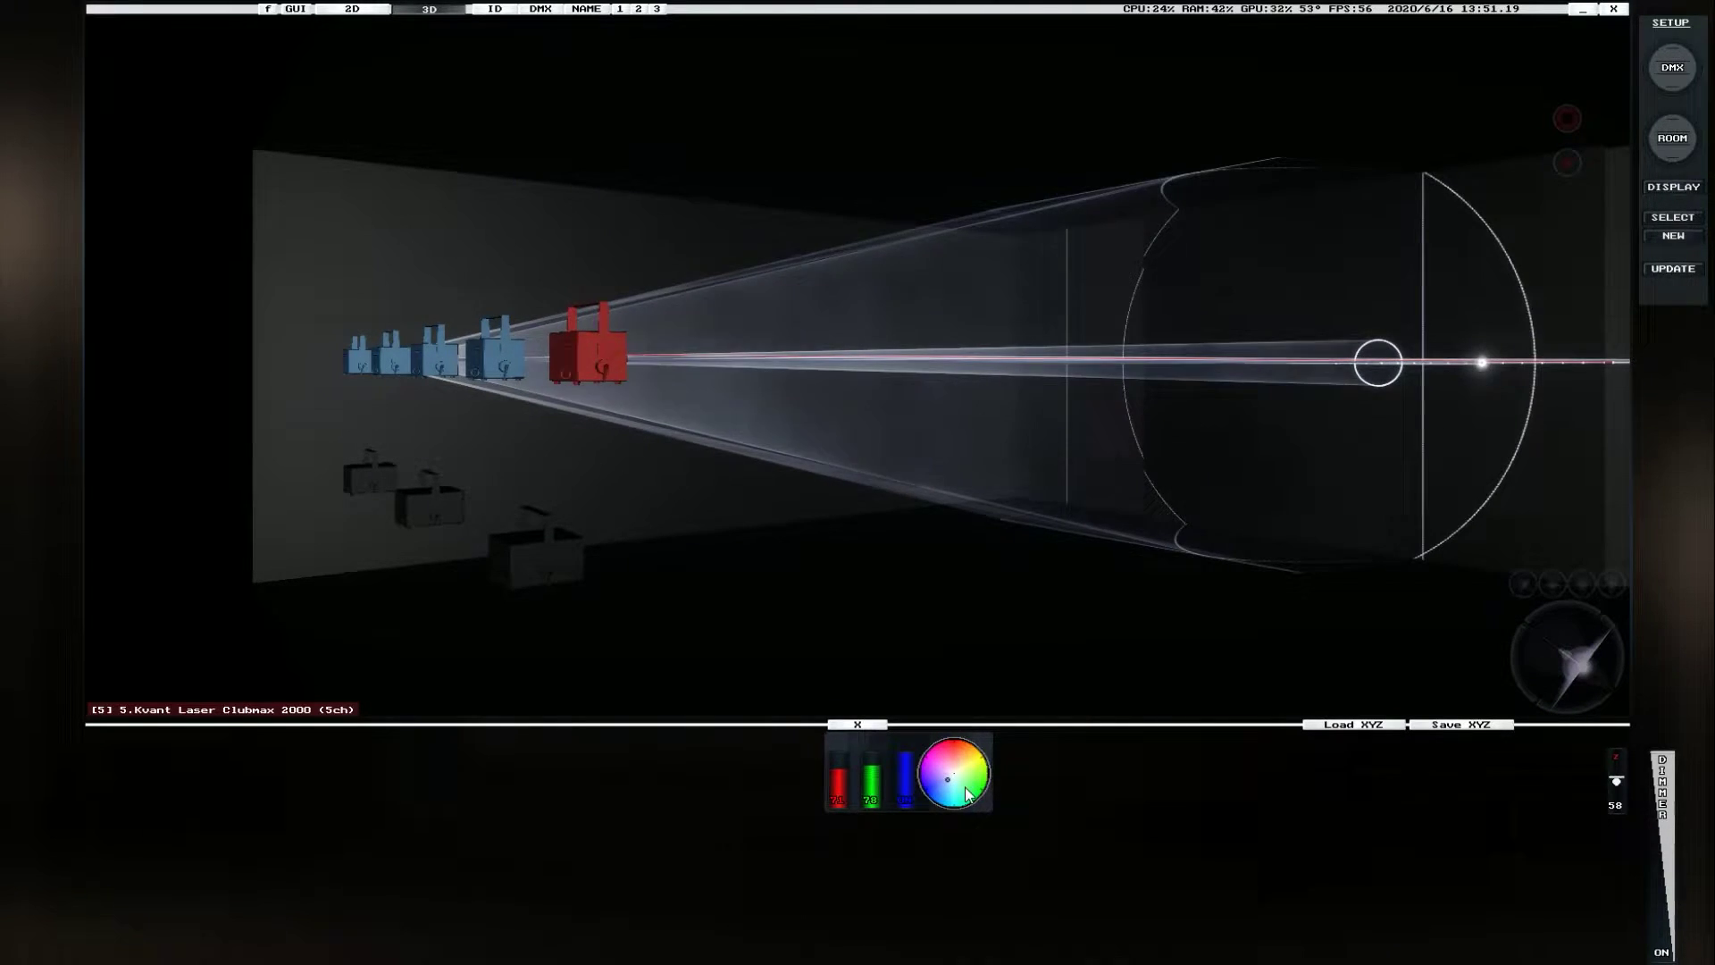
Change the five lasers' beams to golden yellow and lower the dimmer to 0.
{"action": "left_click_drag", "start_coordinate": [967, 793], "coordinate": [1006, 738]}
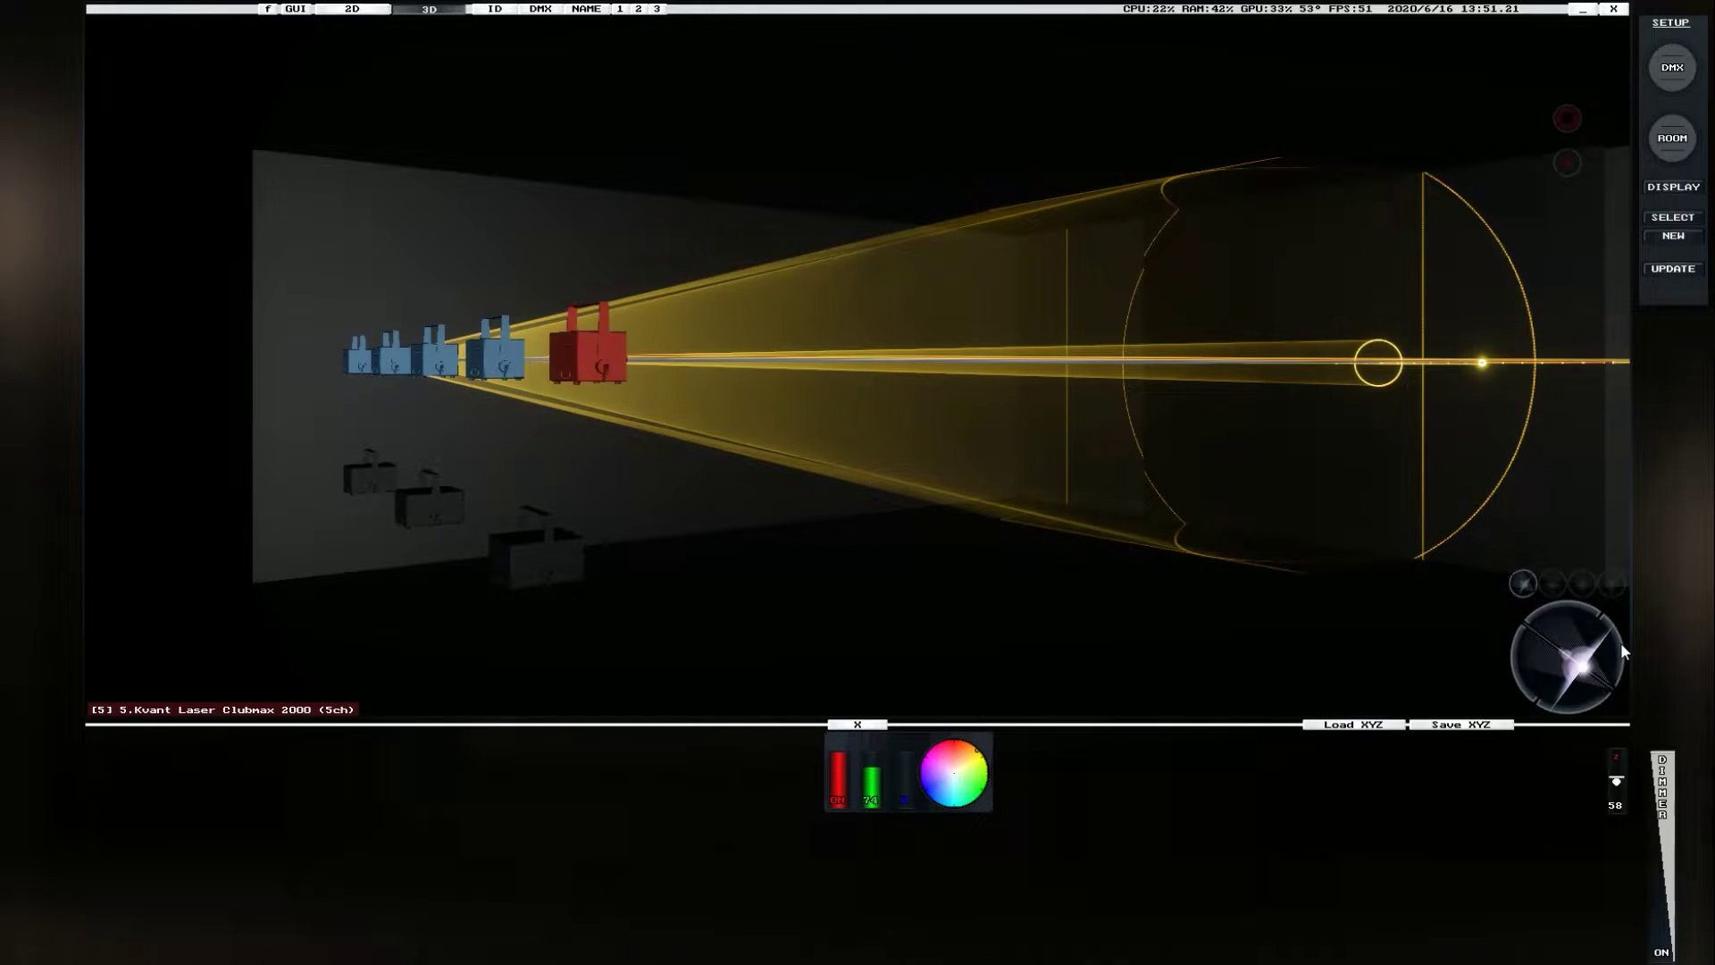
{"action": "left_click_drag", "start_coordinate": [1578, 666], "coordinate": [1574, 667]}
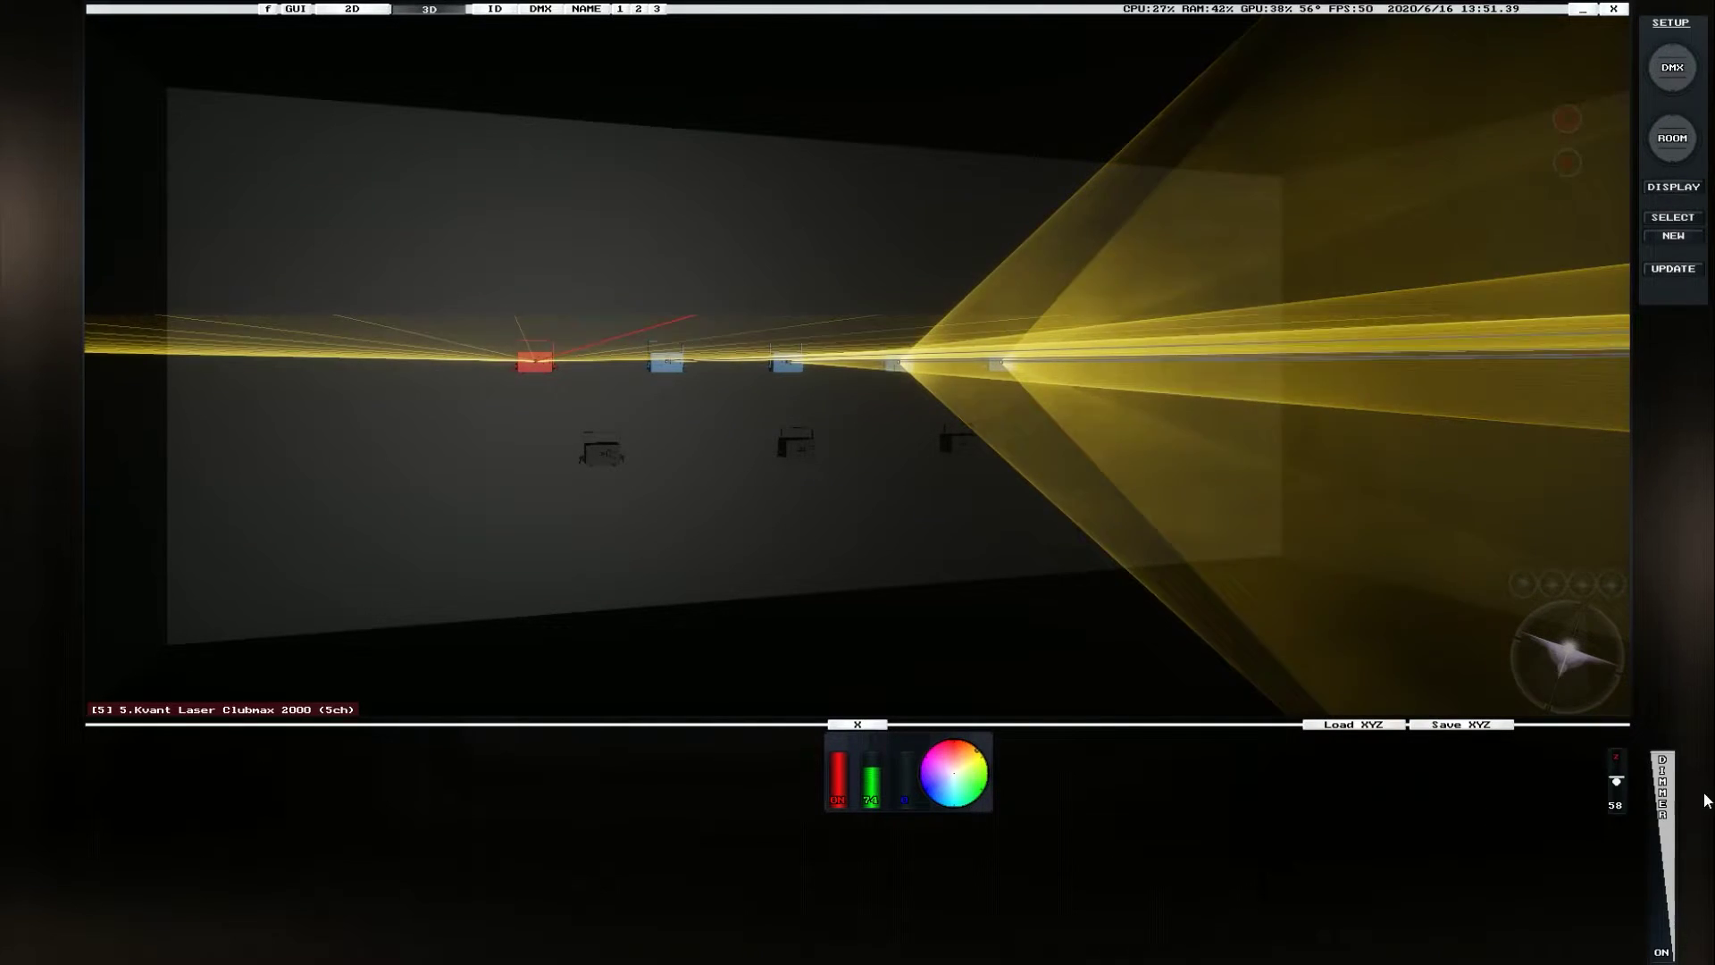
{"action": "left_click_drag", "start_coordinate": [1663, 770], "coordinate": [1663, 961]}
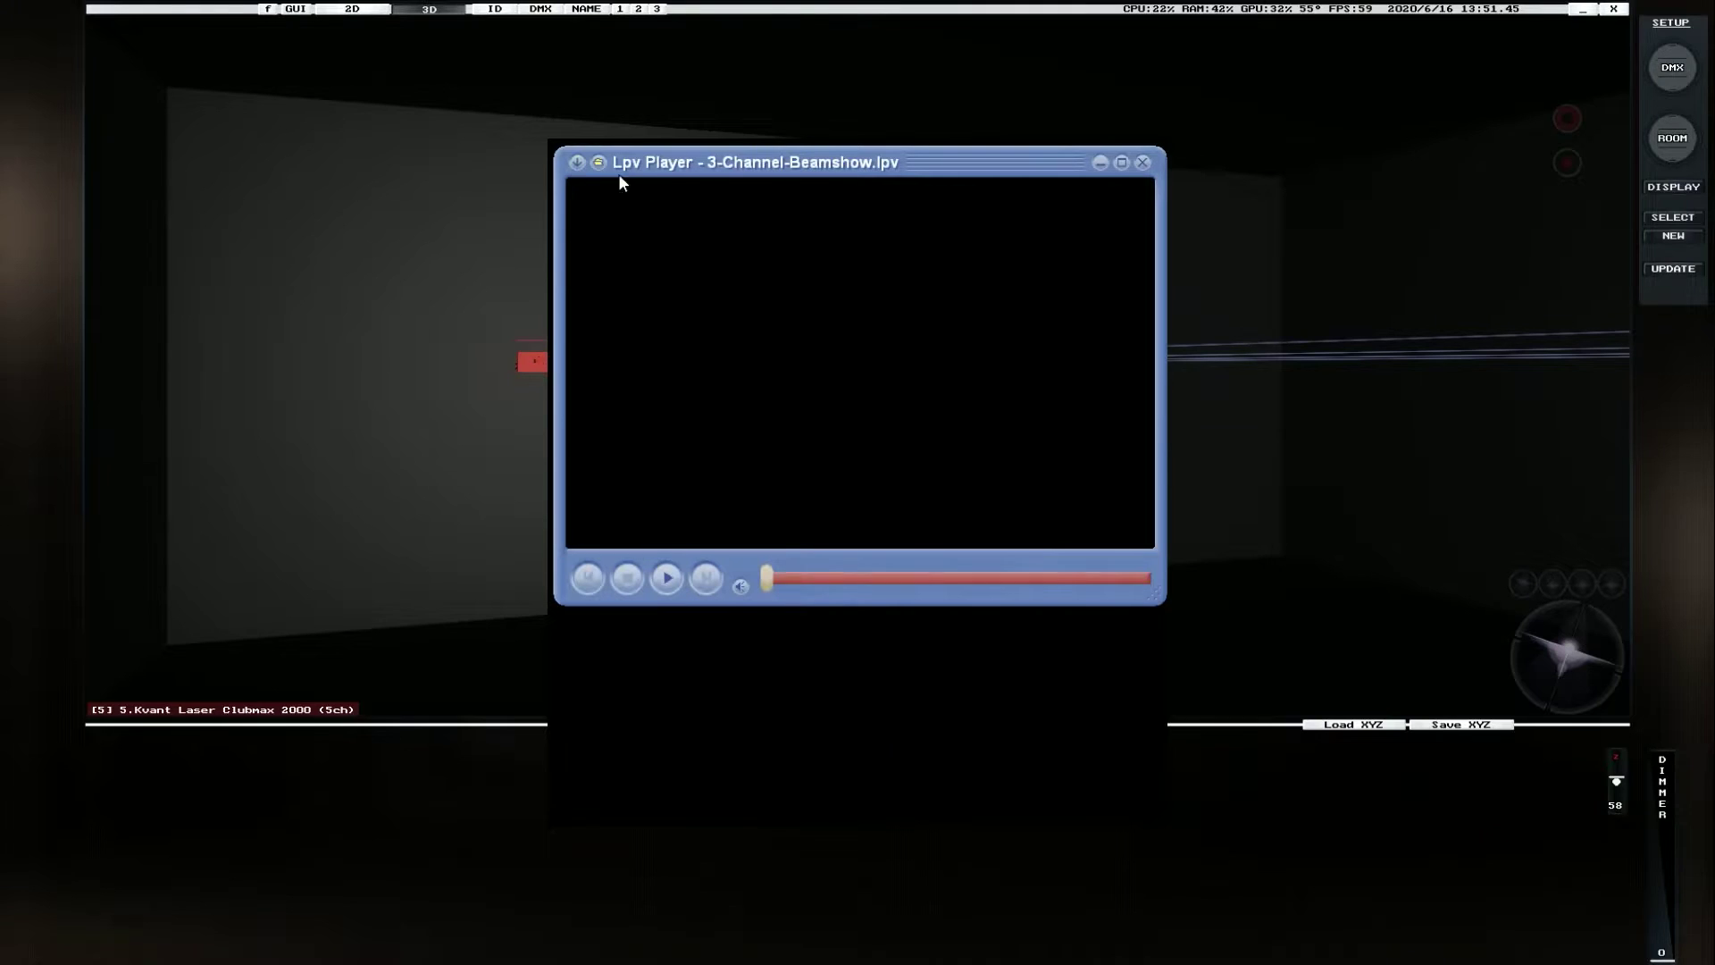
Play 3-Channel-Beamshow.lpv briefly in Lpv Player to preview it, and stop playback.
{"action": "left_click", "coordinate": [667, 584]}
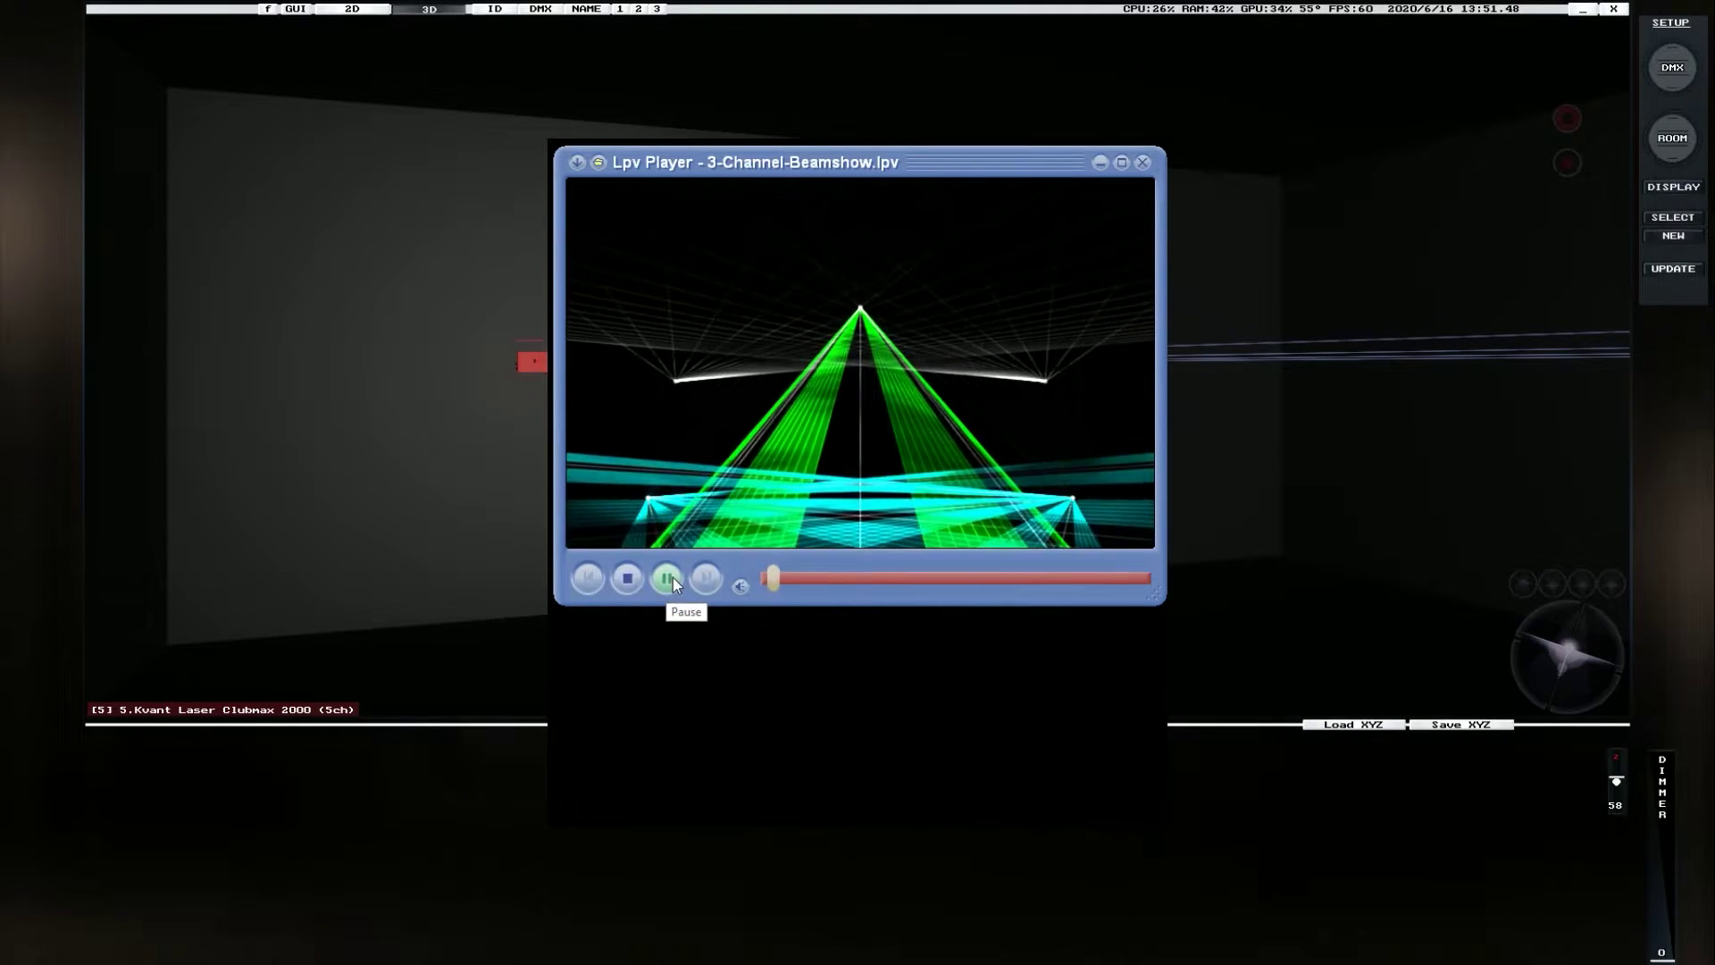
{"action": "left_click", "coordinate": [626, 578]}
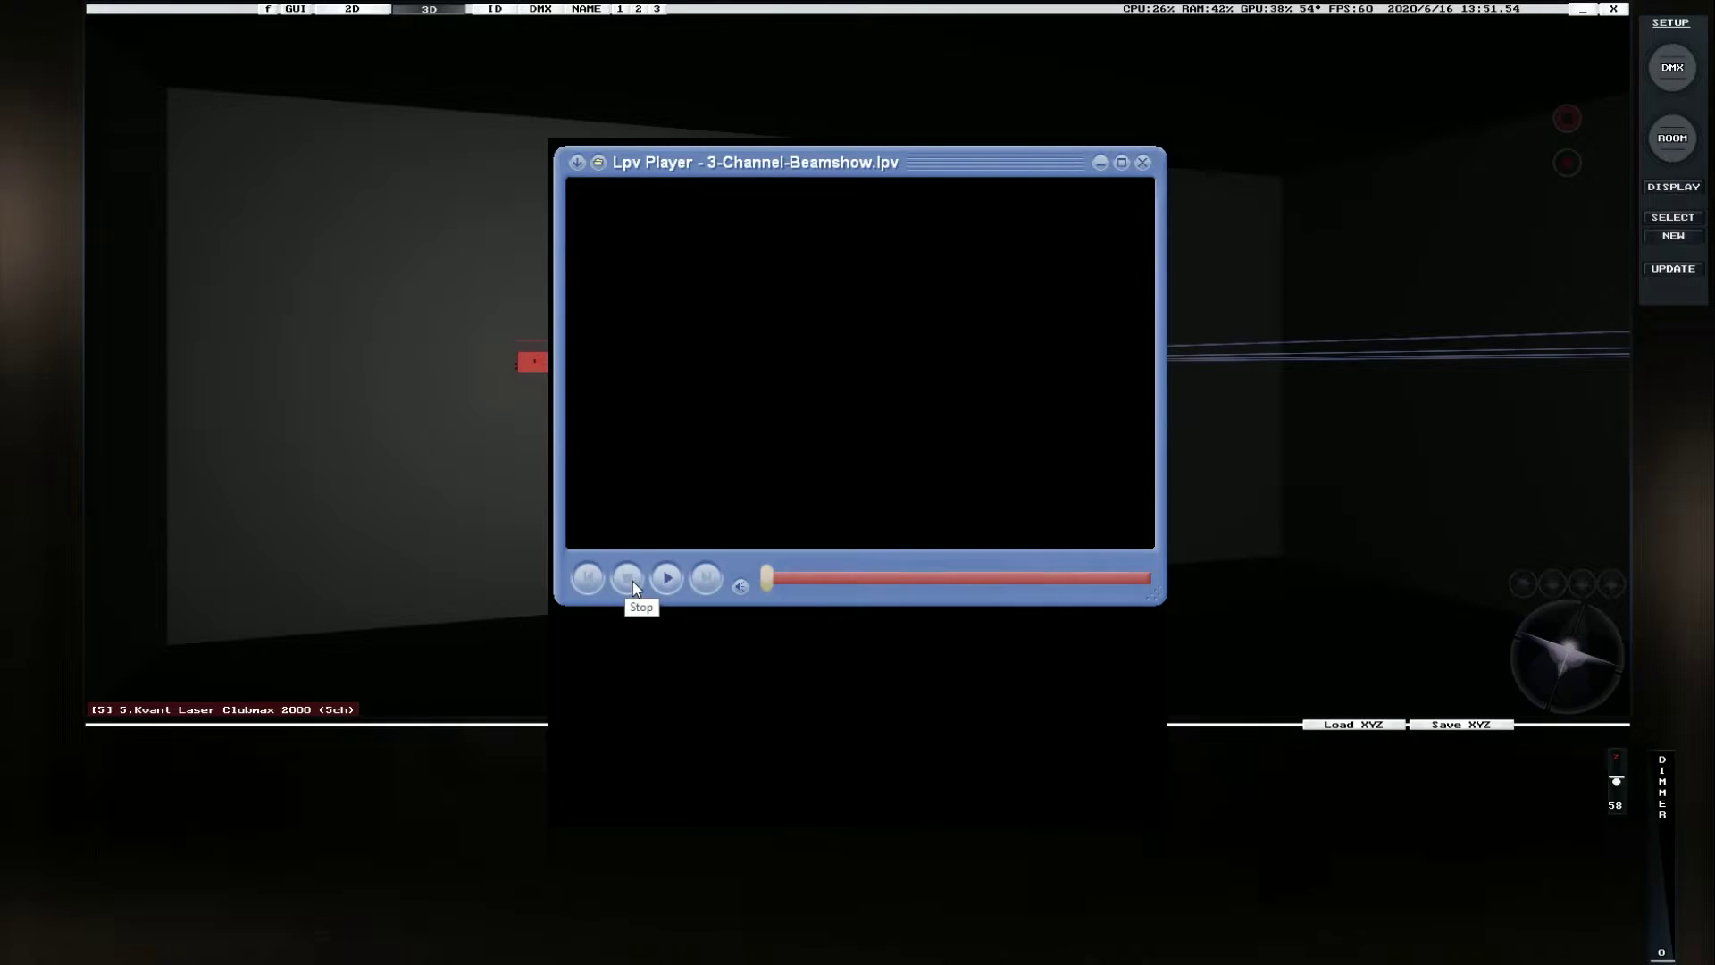
Enable visualization output in Lpv Player with LightConverse as the software, keeping the projector-to-laser number mapping.
{"action": "left_click", "coordinate": [576, 163]}
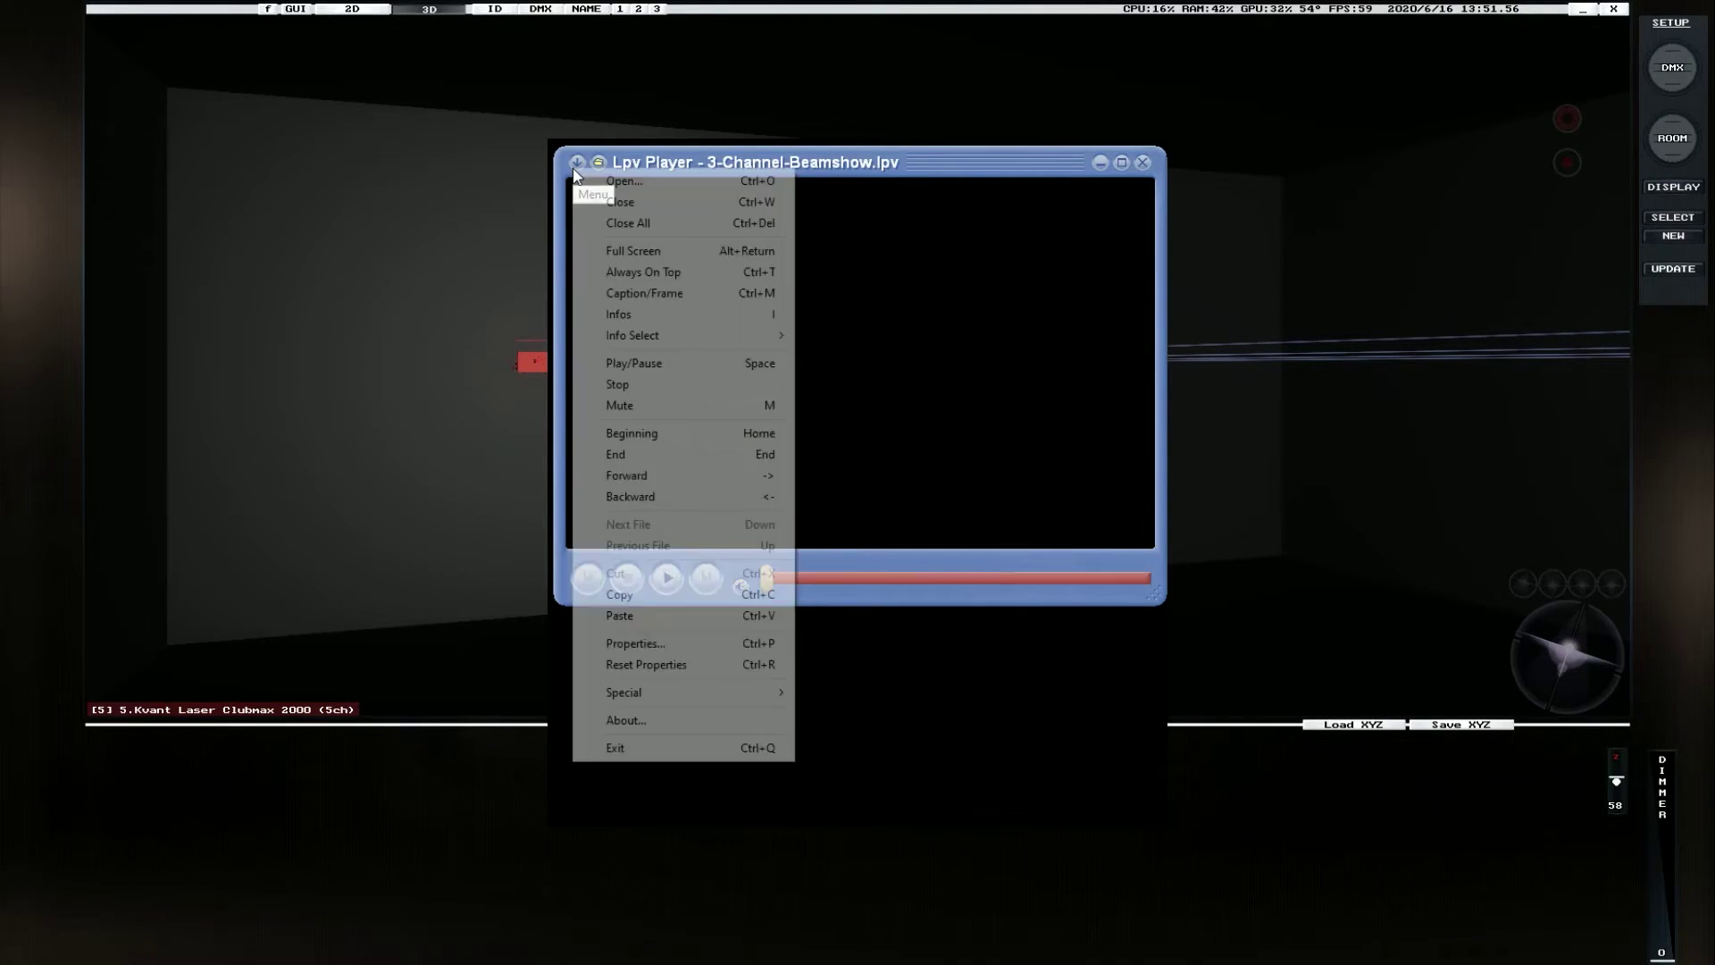
{"action": "mouse_move", "coordinate": [679, 692]}
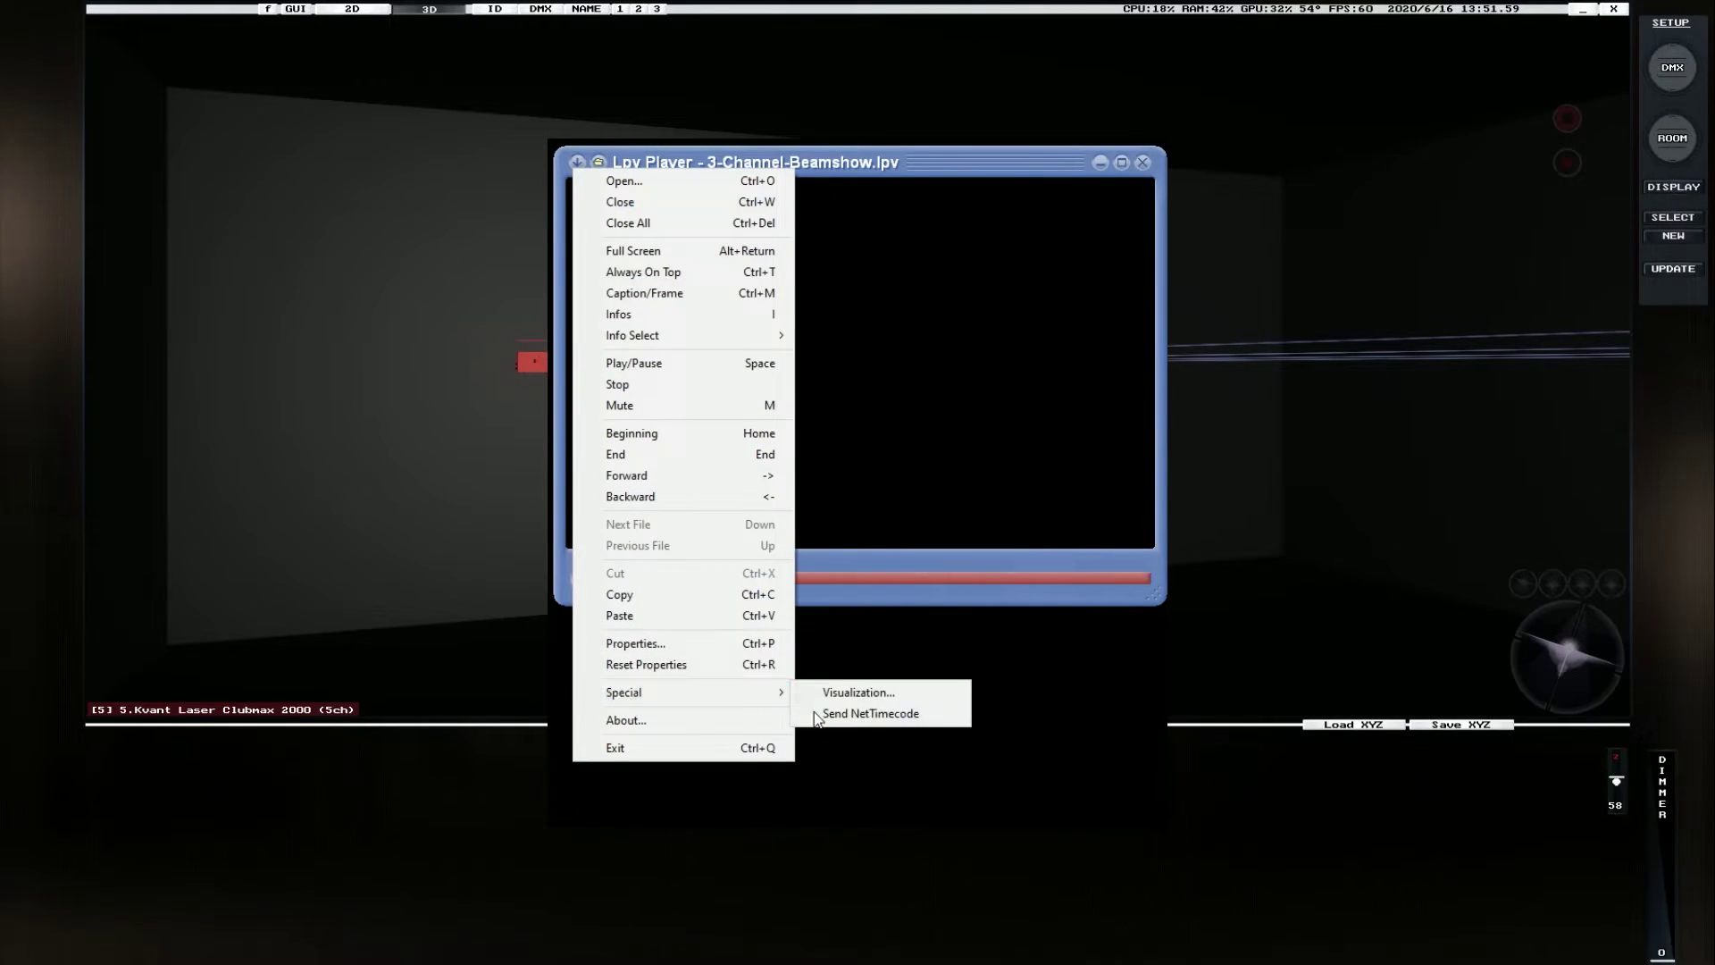
{"action": "left_click", "coordinate": [855, 697]}
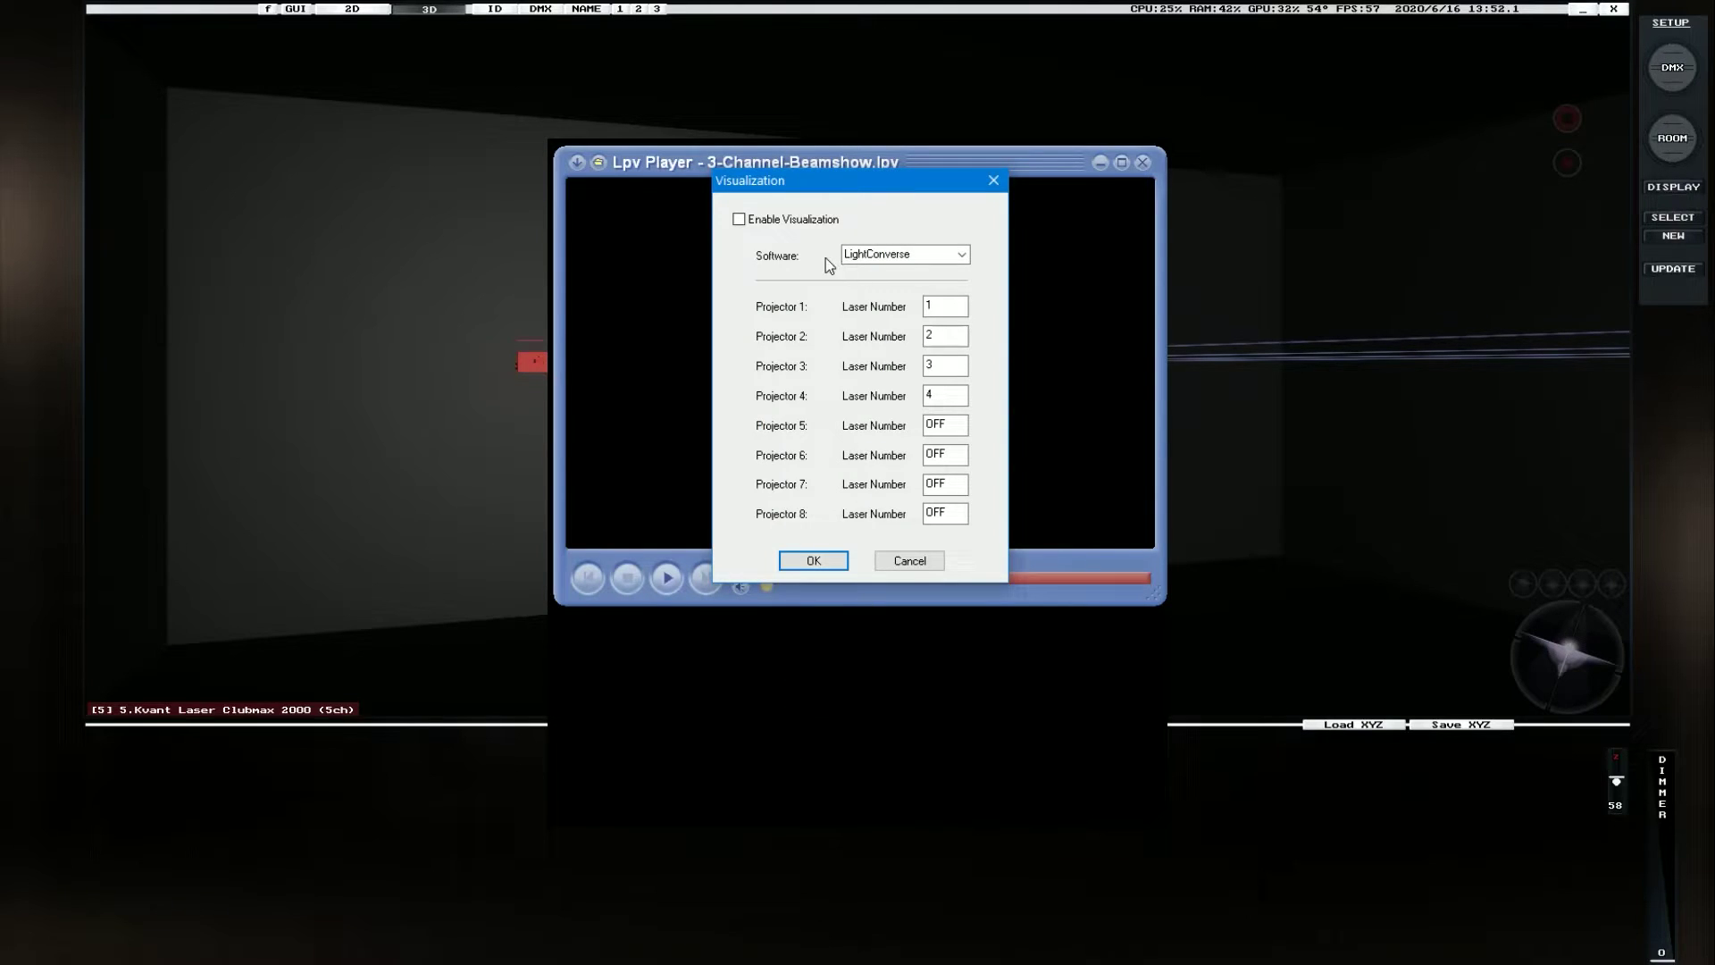
{"action": "left_click", "coordinate": [962, 256]}
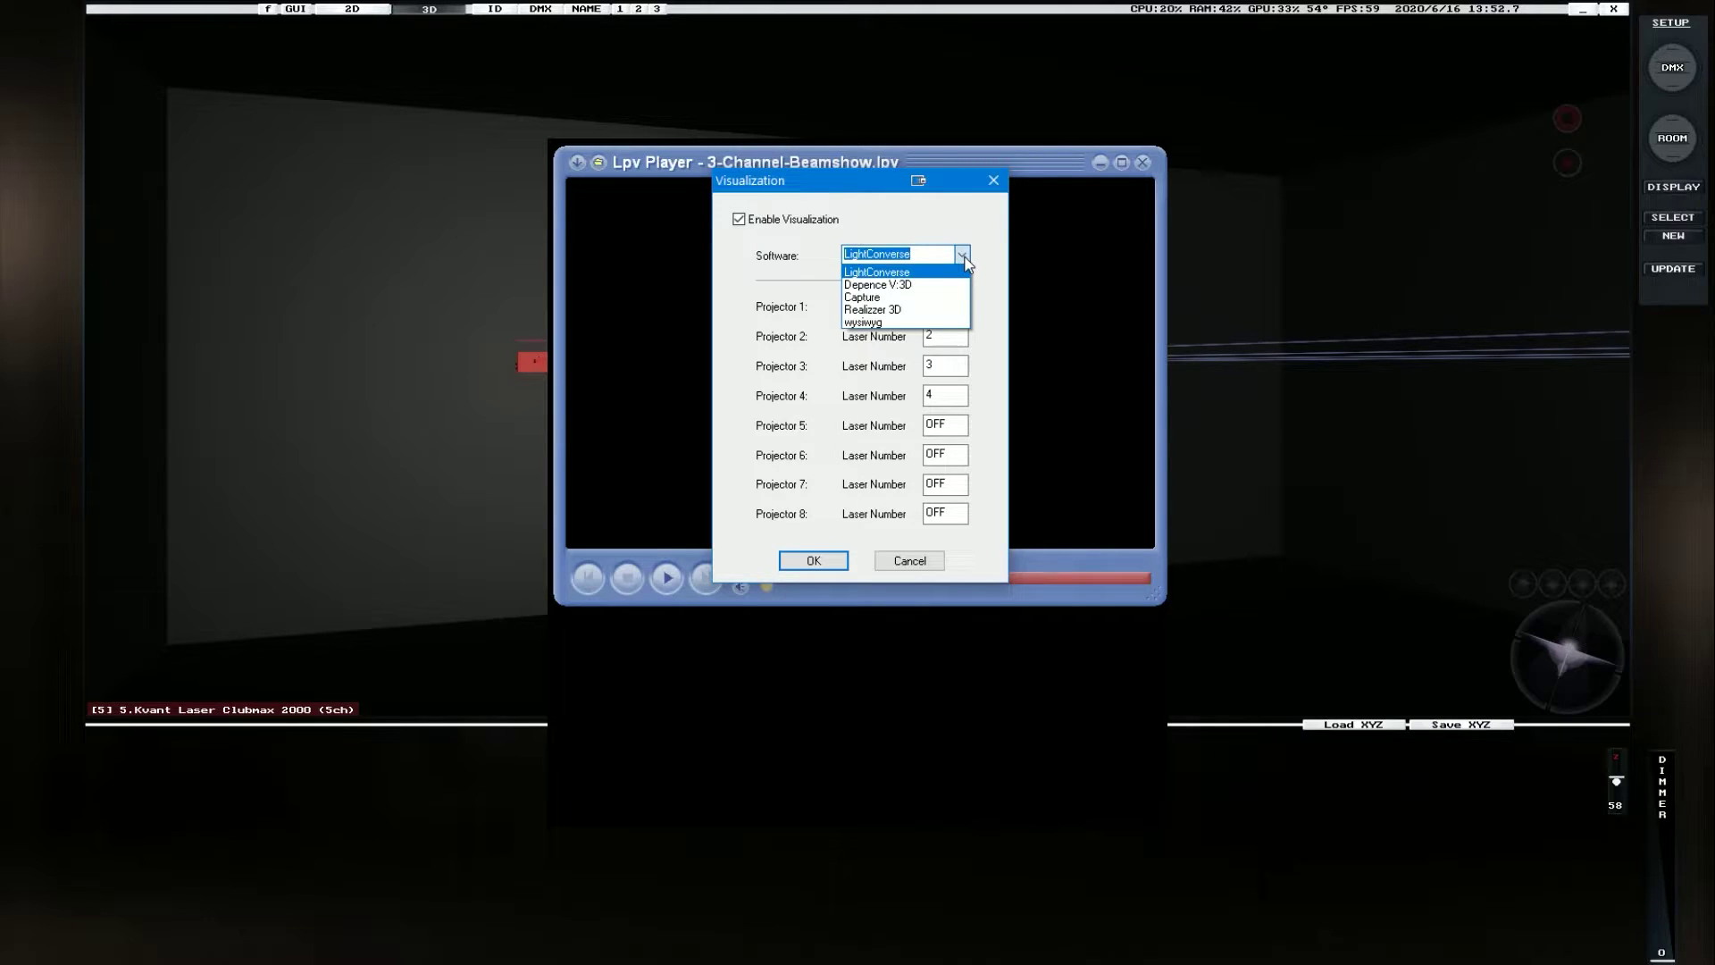
{"action": "left_click", "coordinate": [980, 261]}
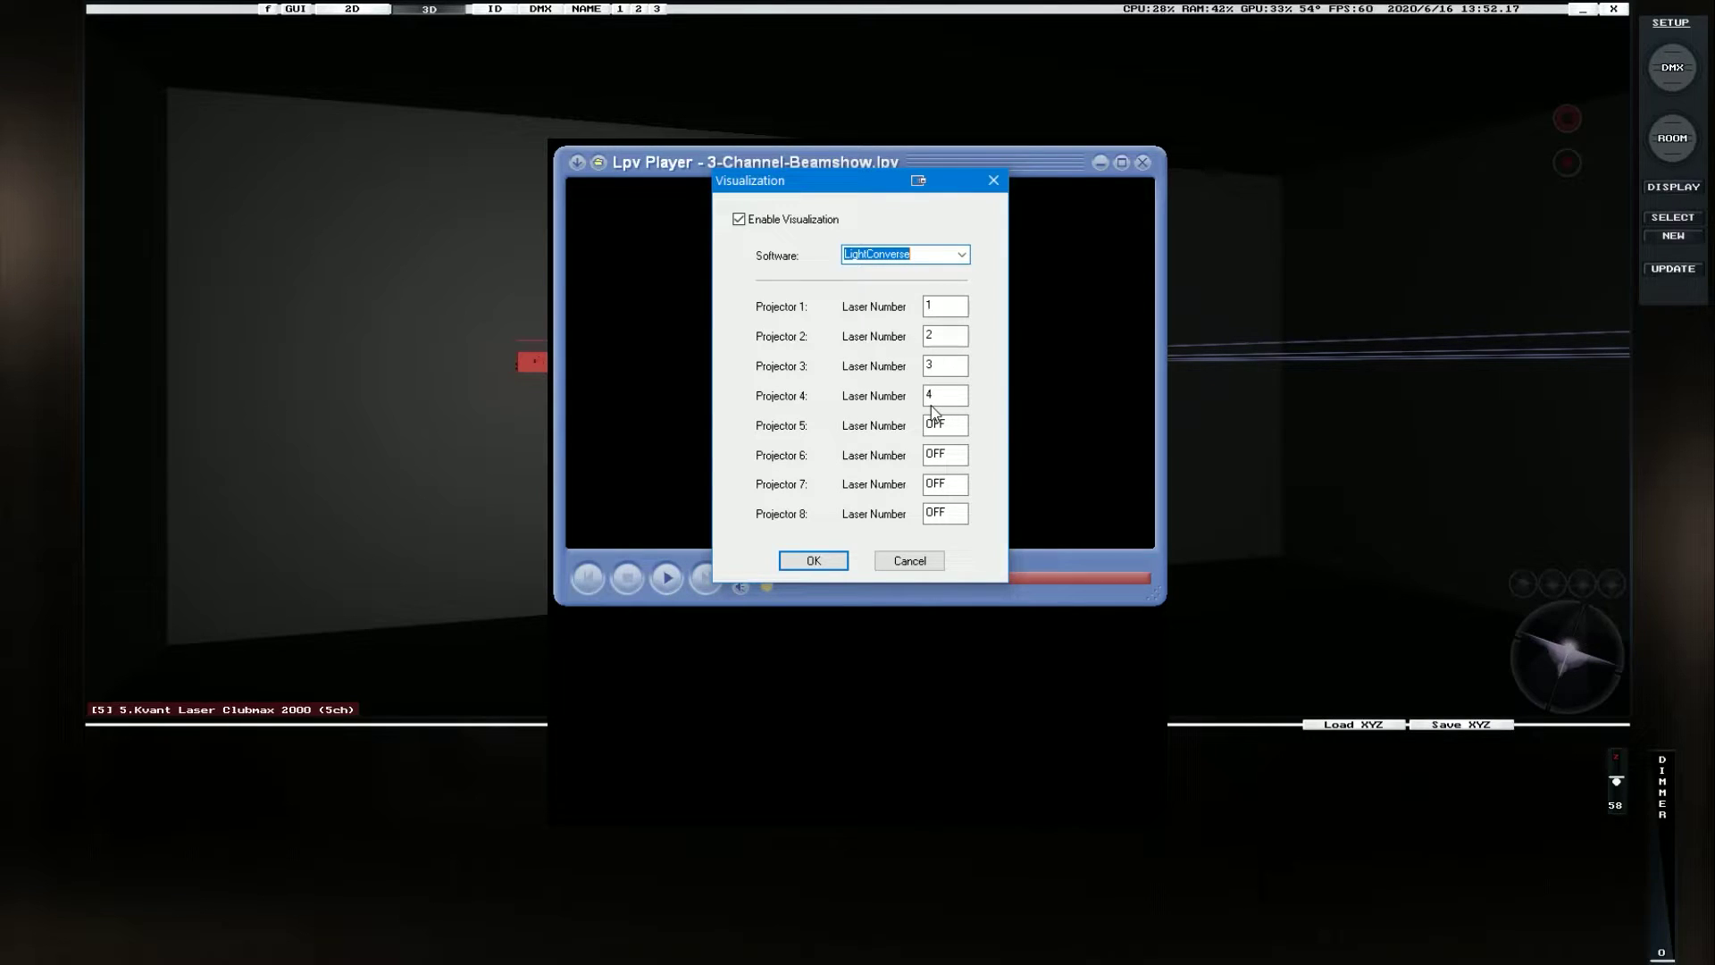
{"action": "left_click", "coordinate": [814, 561]}
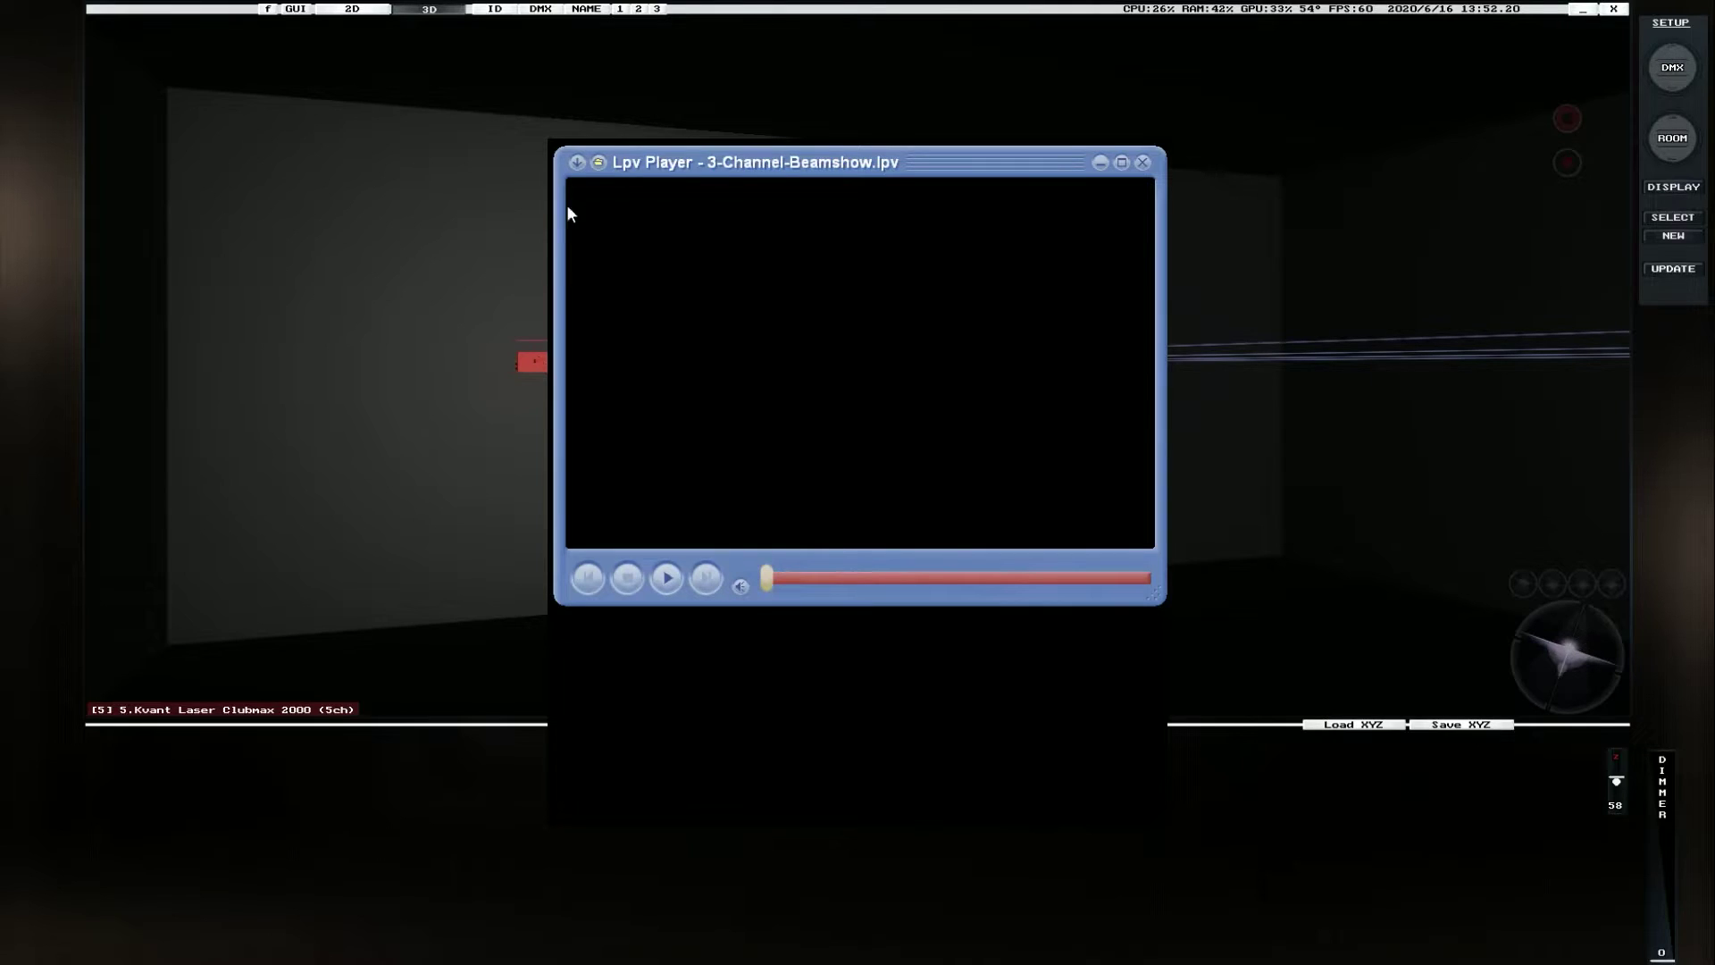
Load 3-Channel-Beamshow.lpv from the Downloads folder into the player.
{"action": "left_click", "coordinate": [597, 164]}
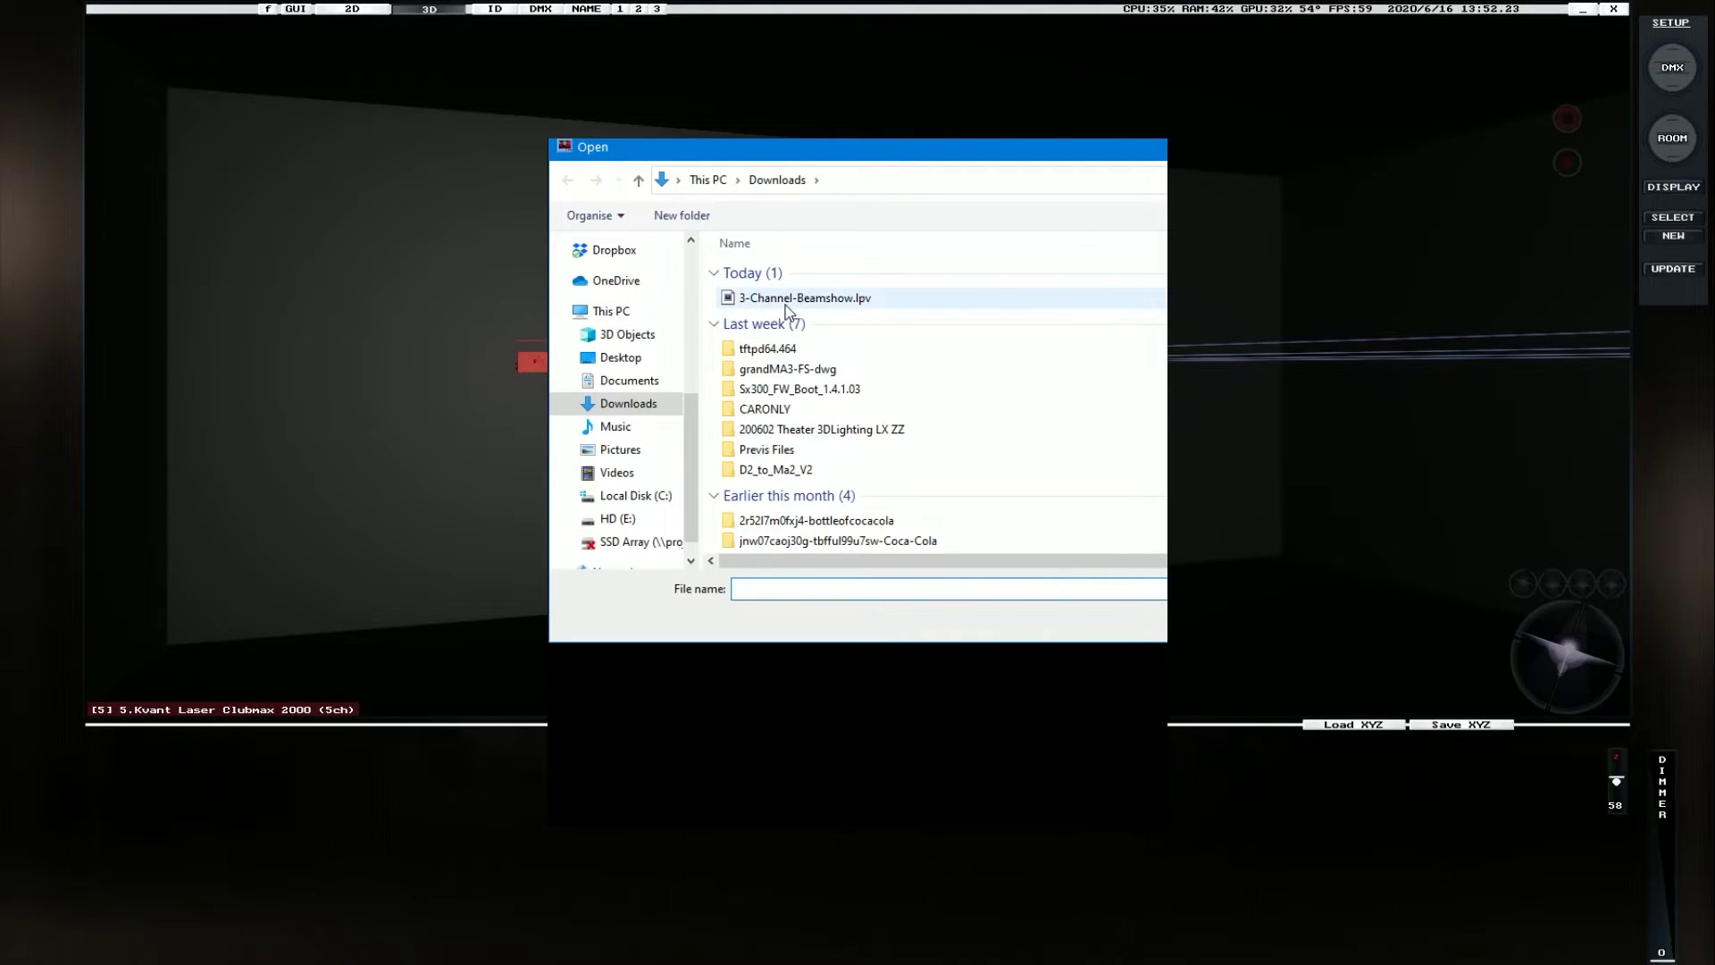
{"action": "double_click", "coordinate": [753, 299]}
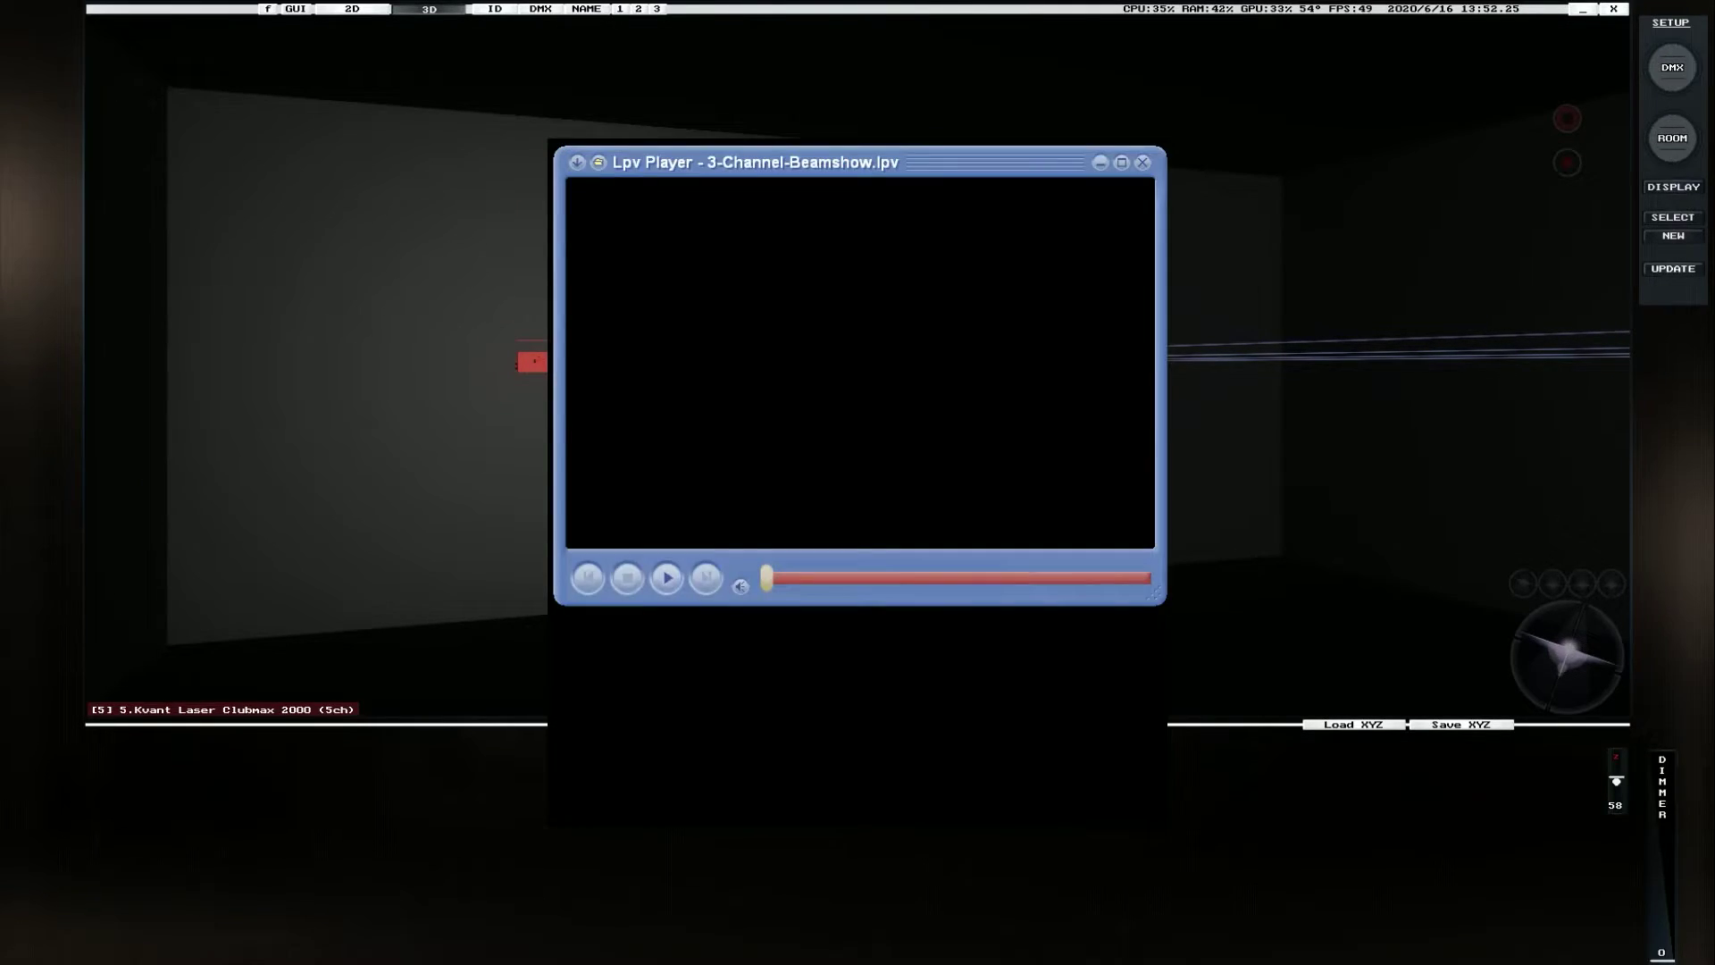
{"action": "left_click", "coordinate": [576, 163]}
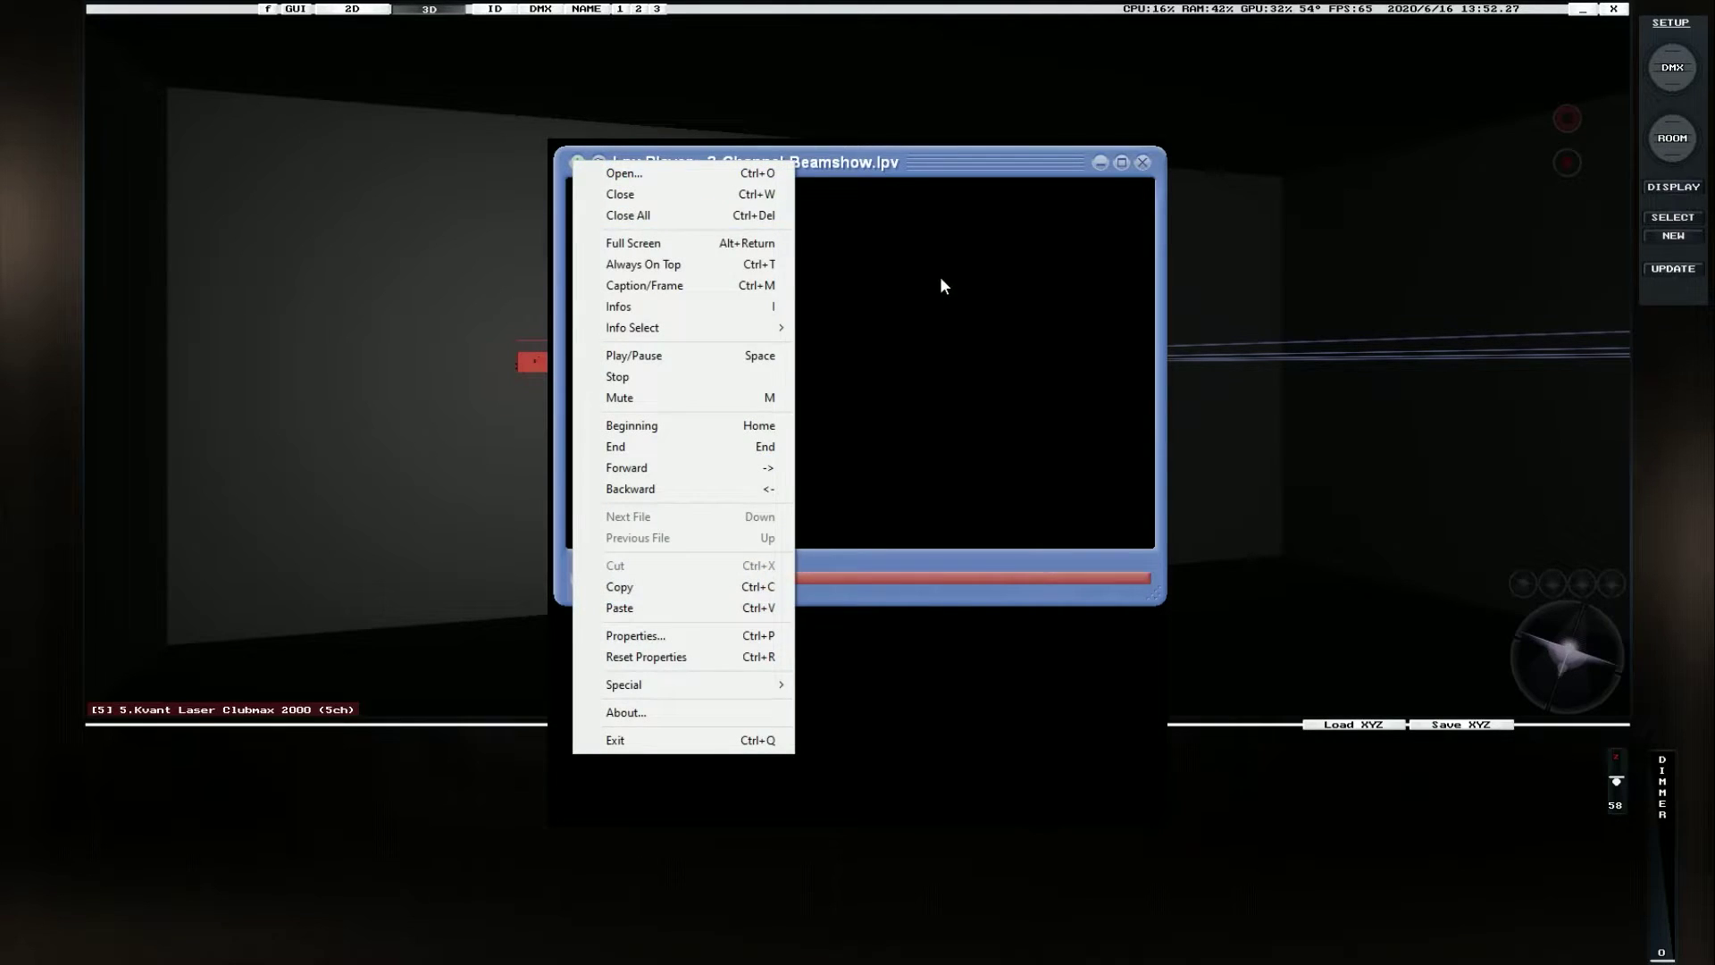
{"action": "left_click", "coordinate": [1028, 375]}
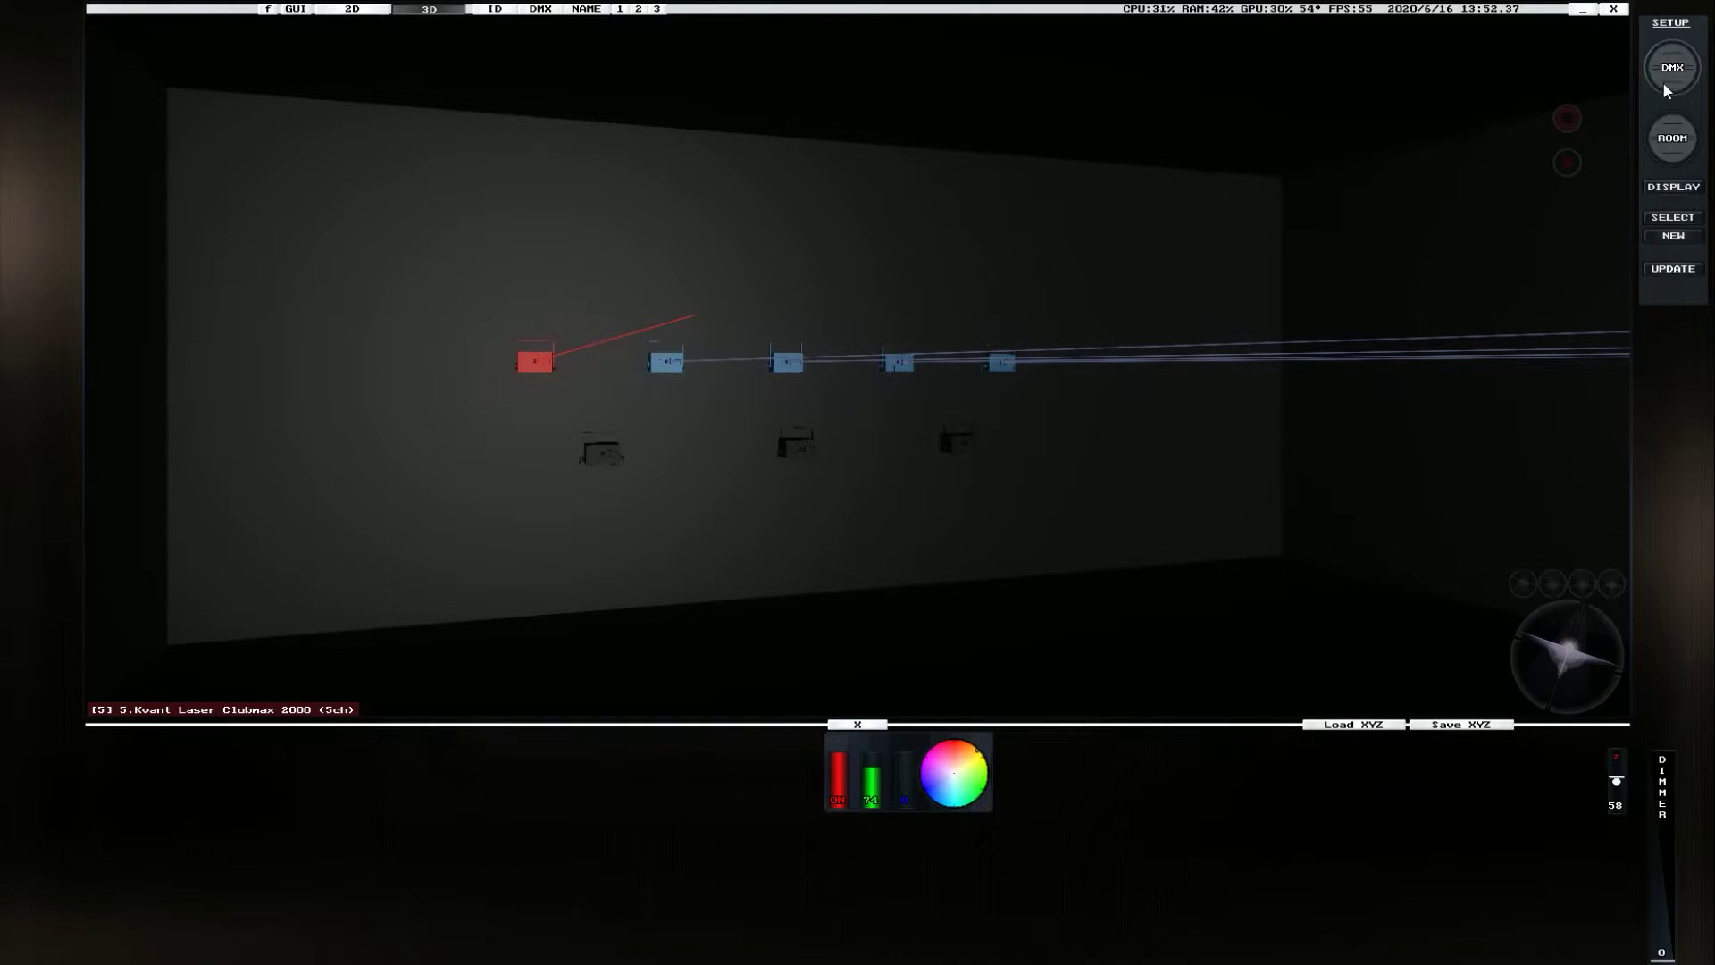
Return to LightConverse's fixture setup and examine the Lasergraph DSP assignments for the middle silver Clubmax 3000, fixture 7.
{"action": "left_click", "coordinate": [1665, 88]}
{"action": "left_click", "coordinate": [796, 453]}
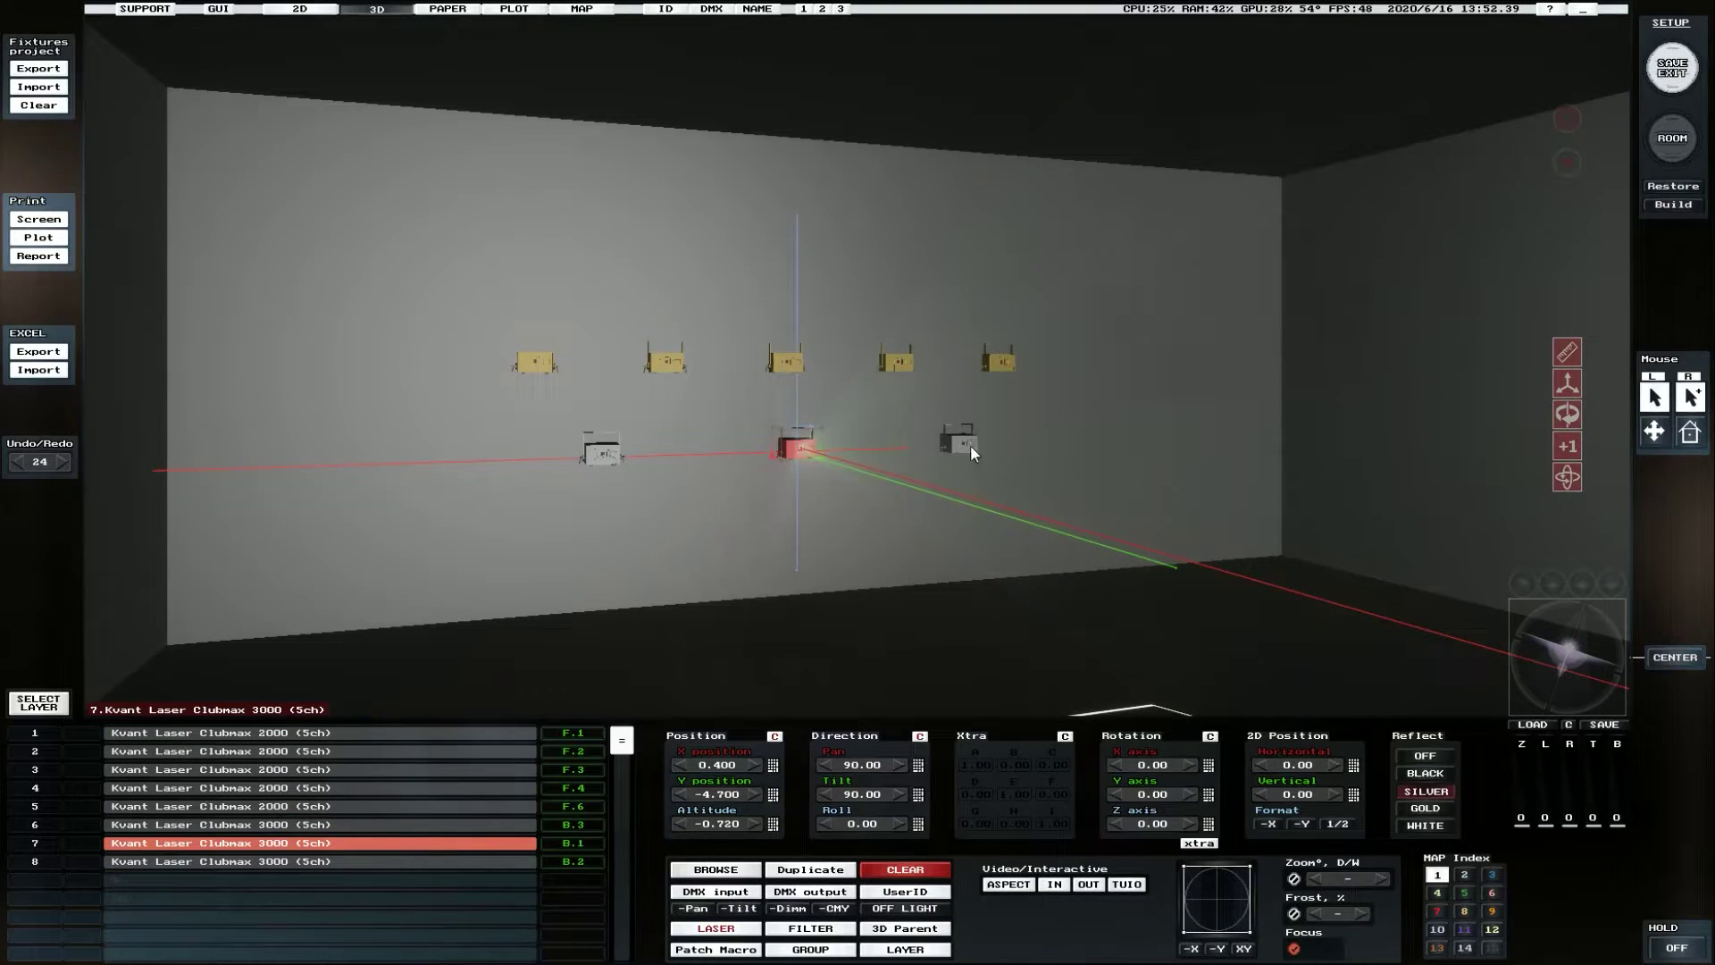
{"action": "left_click", "coordinate": [713, 929]}
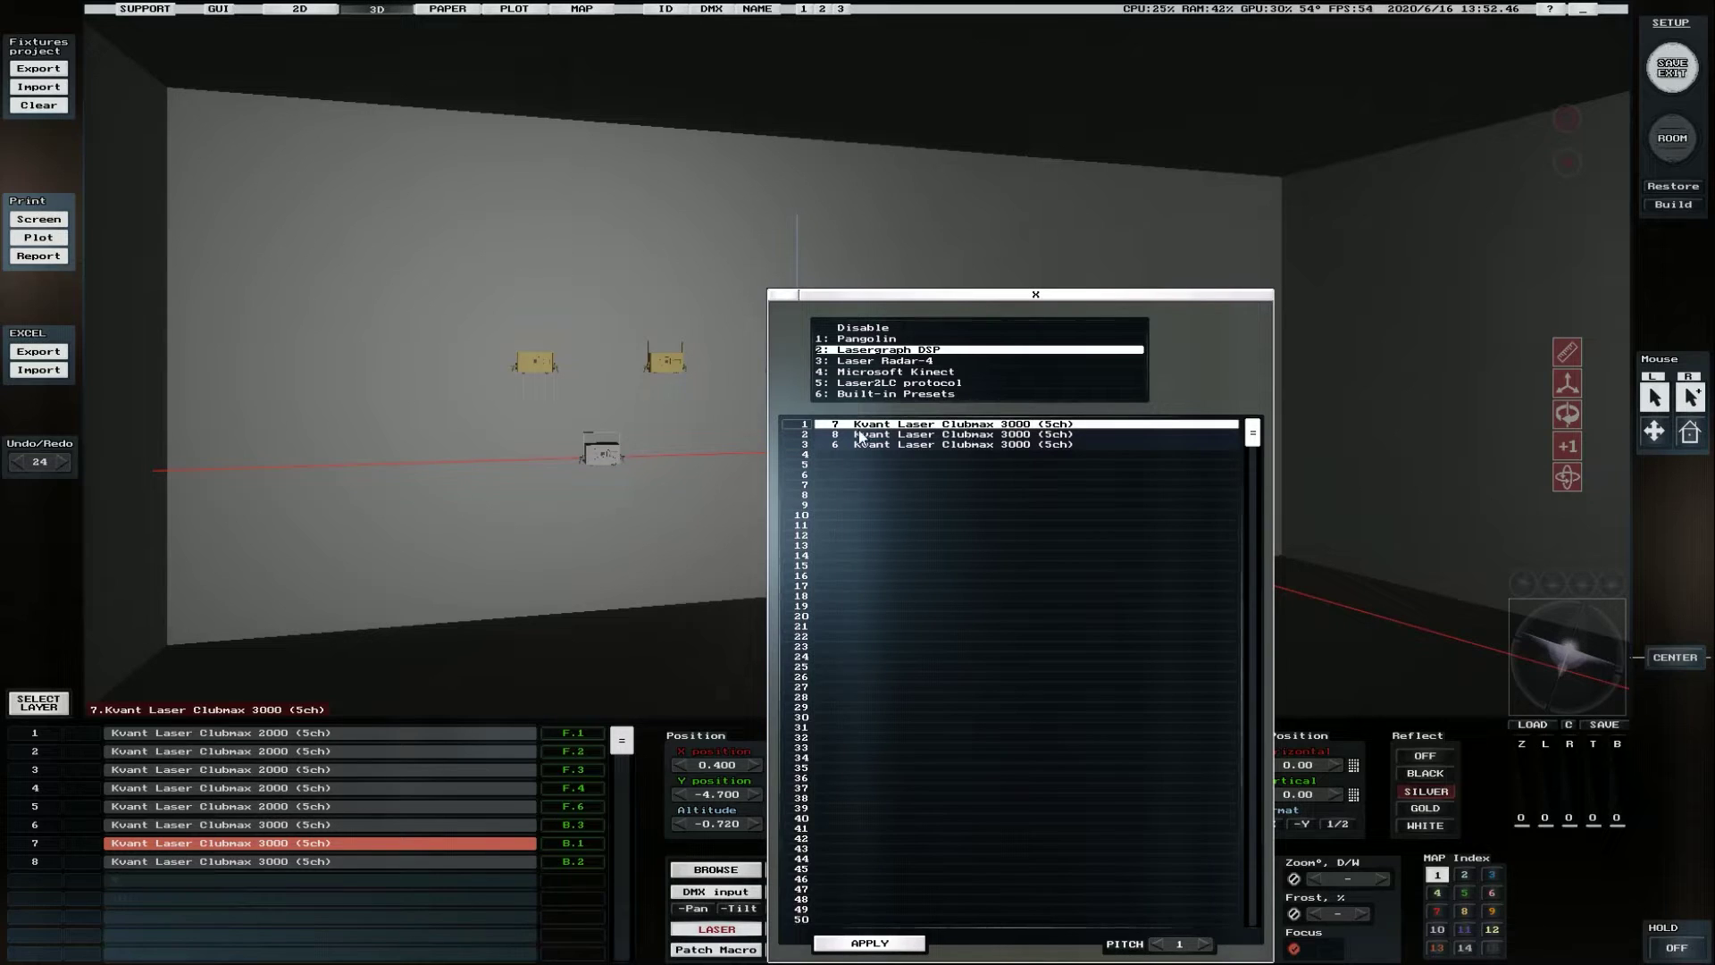
{"action": "left_click", "coordinate": [991, 292]}
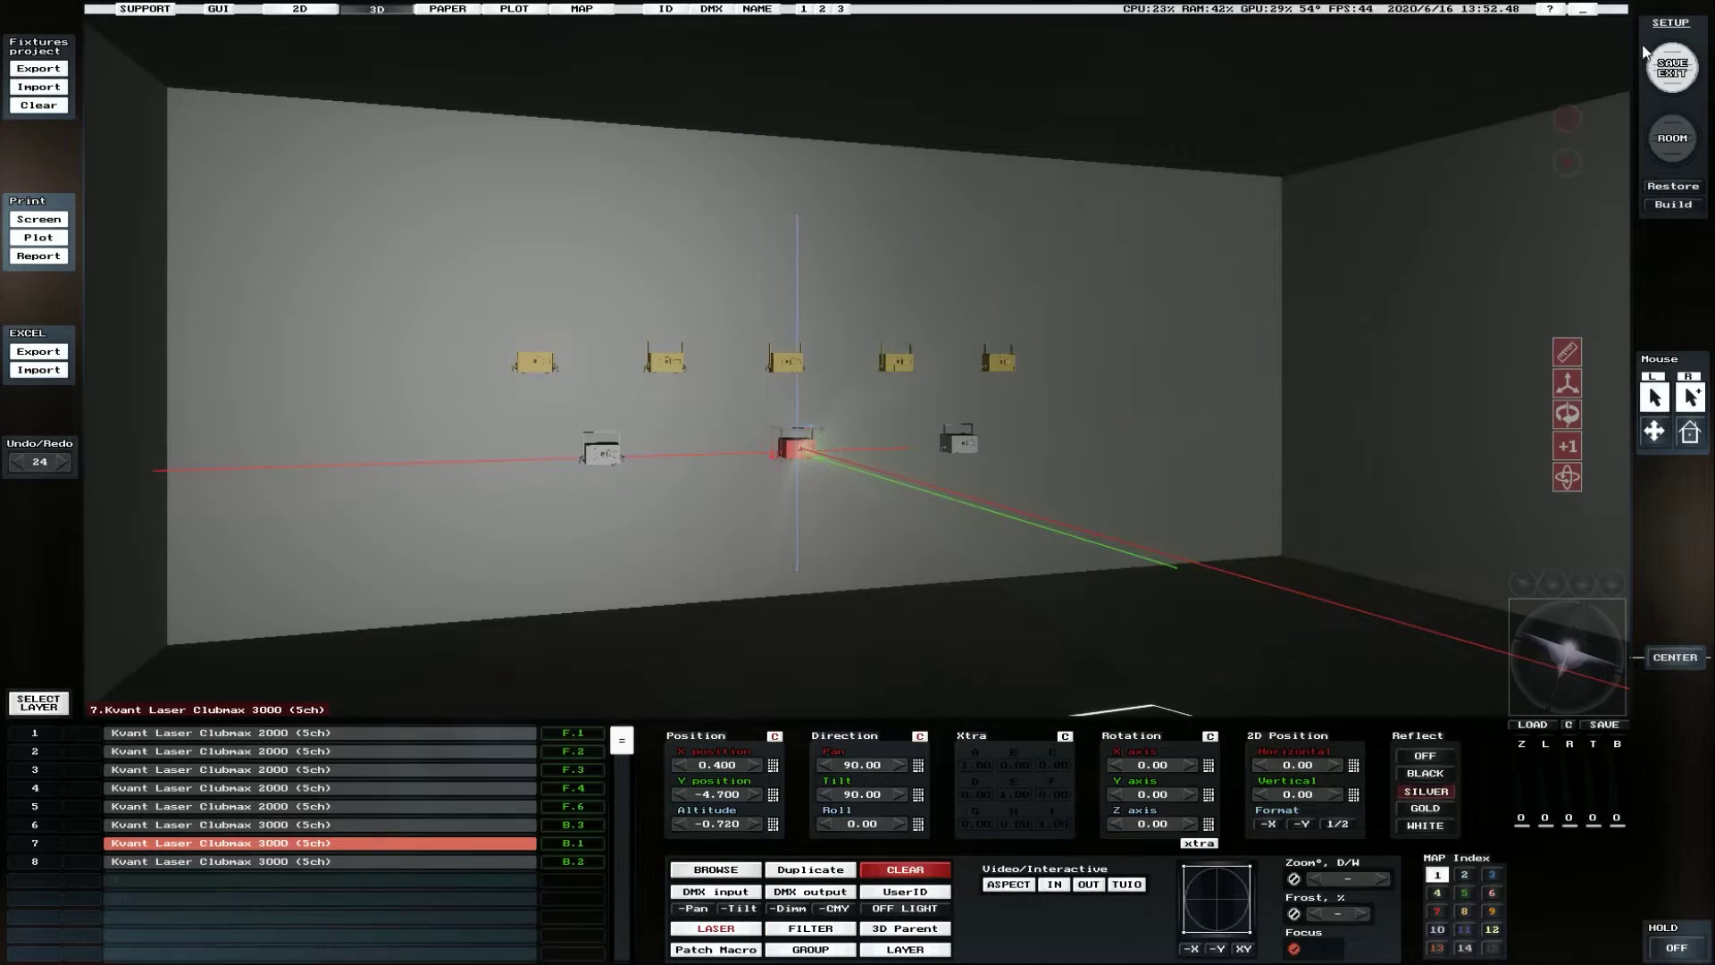
Save the fixture setup to Database_LaserTesting and exit, and play 3-Channel-Beamshow.lpv with the Lpv Player window moved clear of the silver lasers.
{"action": "left_click", "coordinate": [1666, 76]}
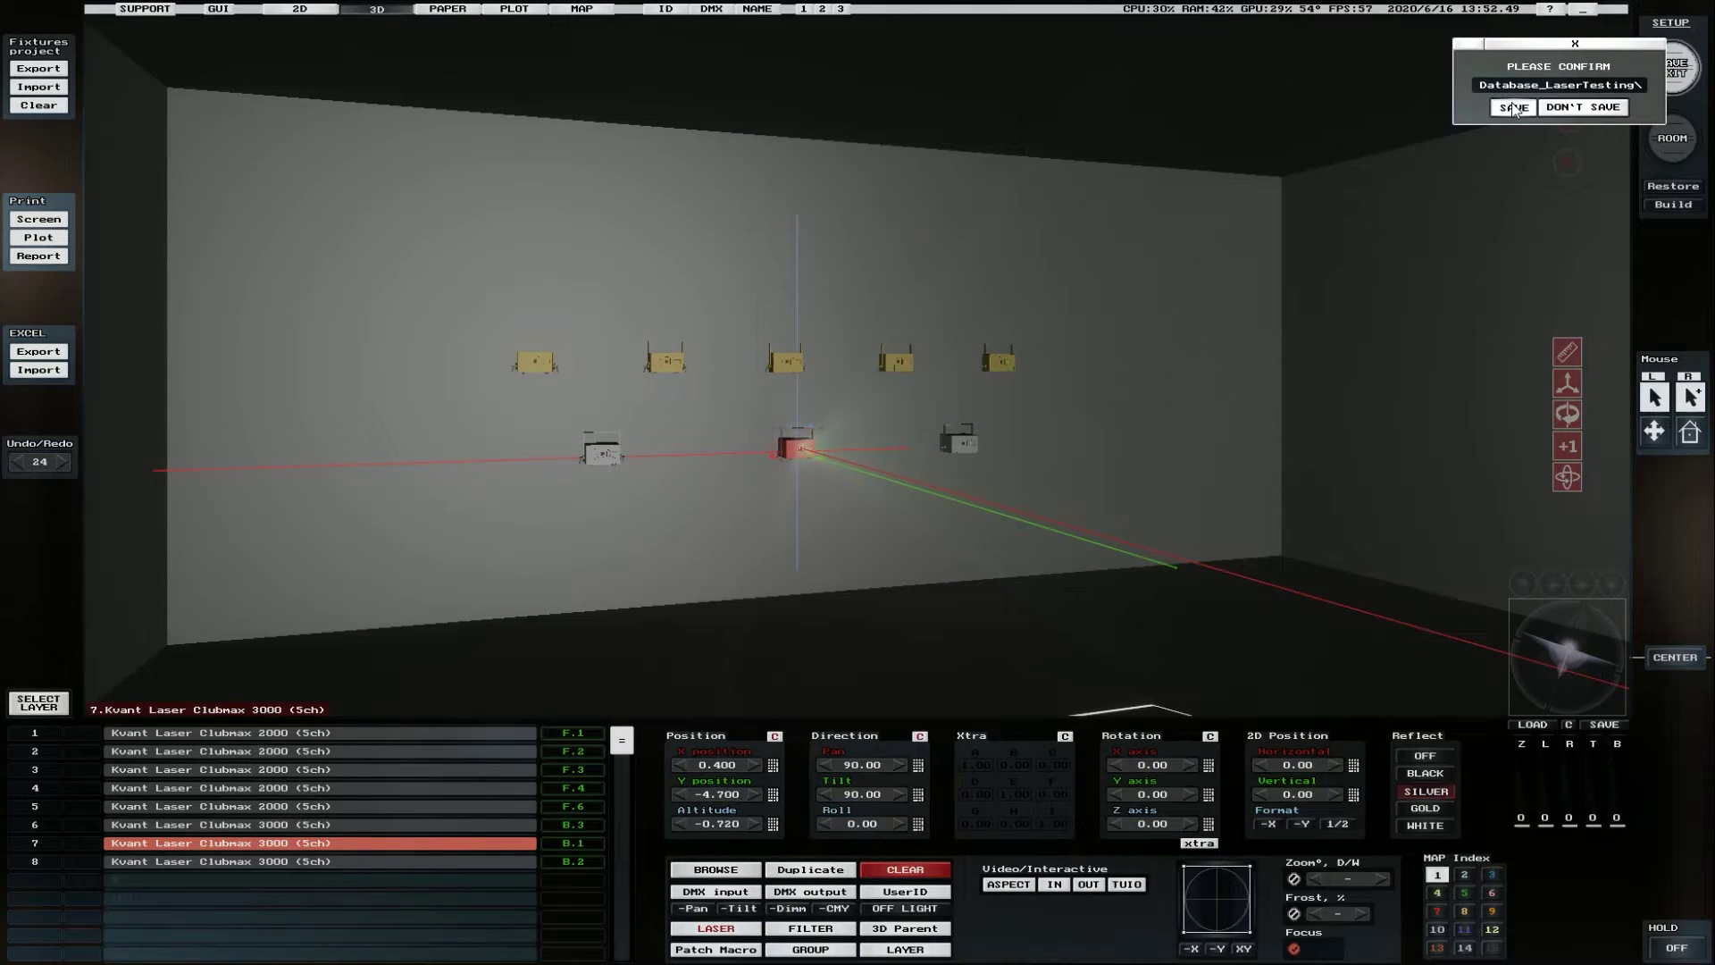
{"action": "left_click", "coordinate": [1513, 108]}
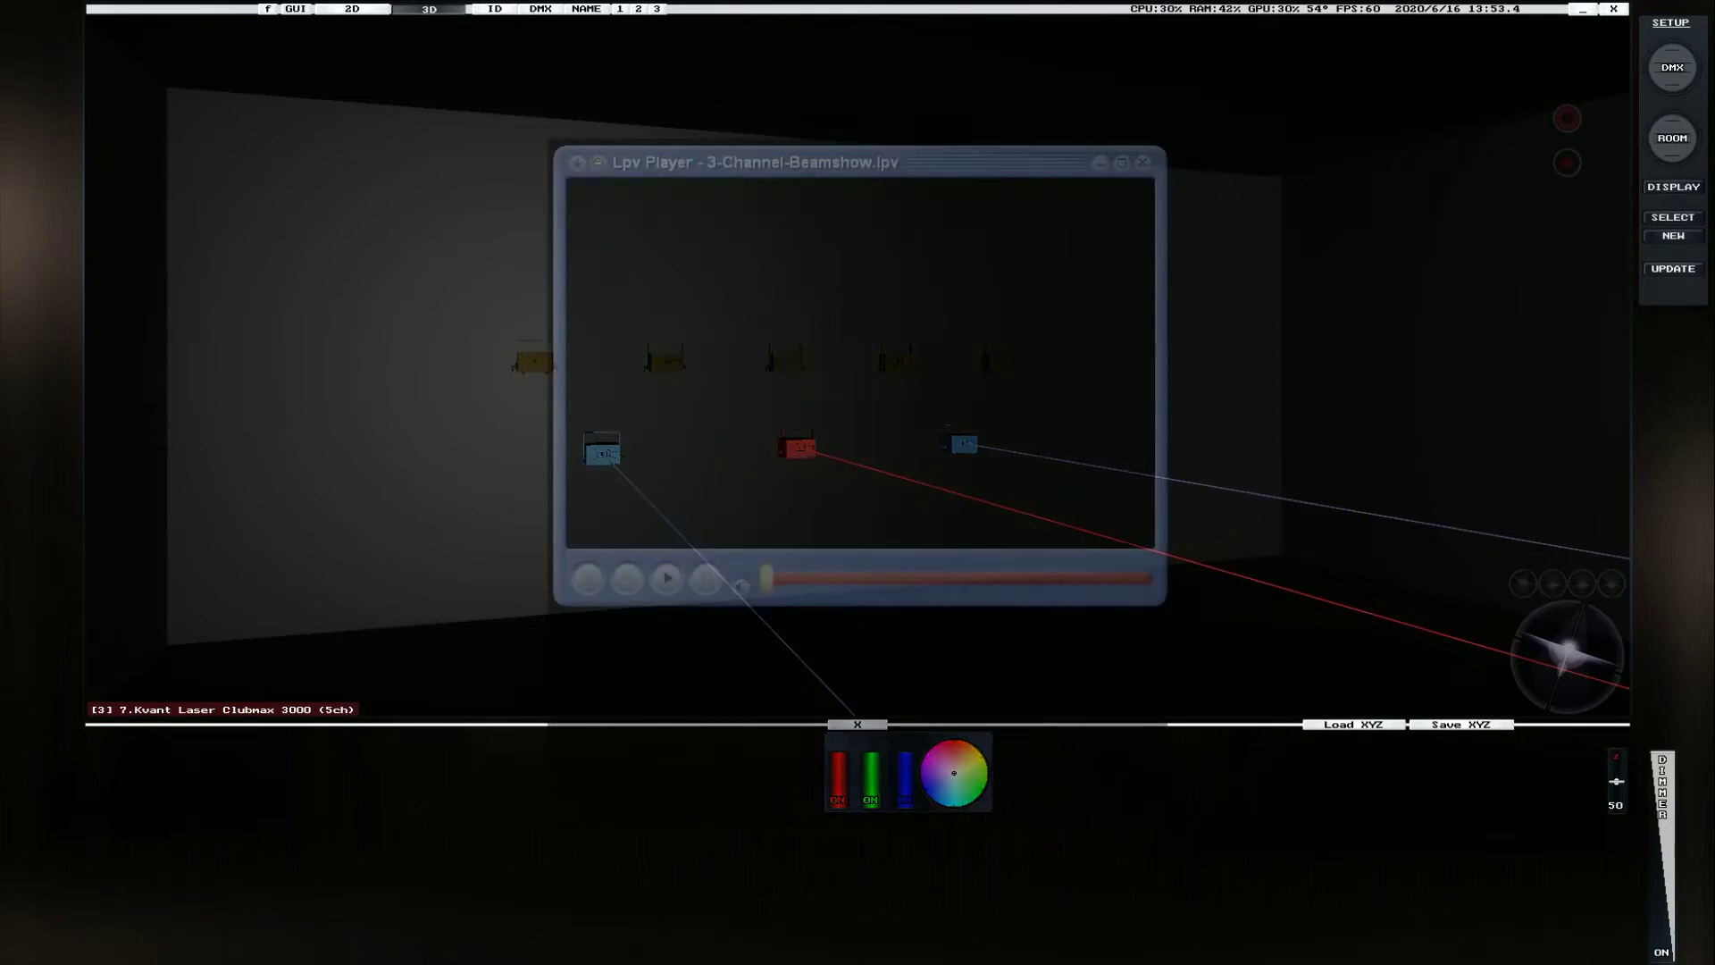
{"action": "left_click_drag", "start_coordinate": [973, 163], "coordinate": [349, 24]}
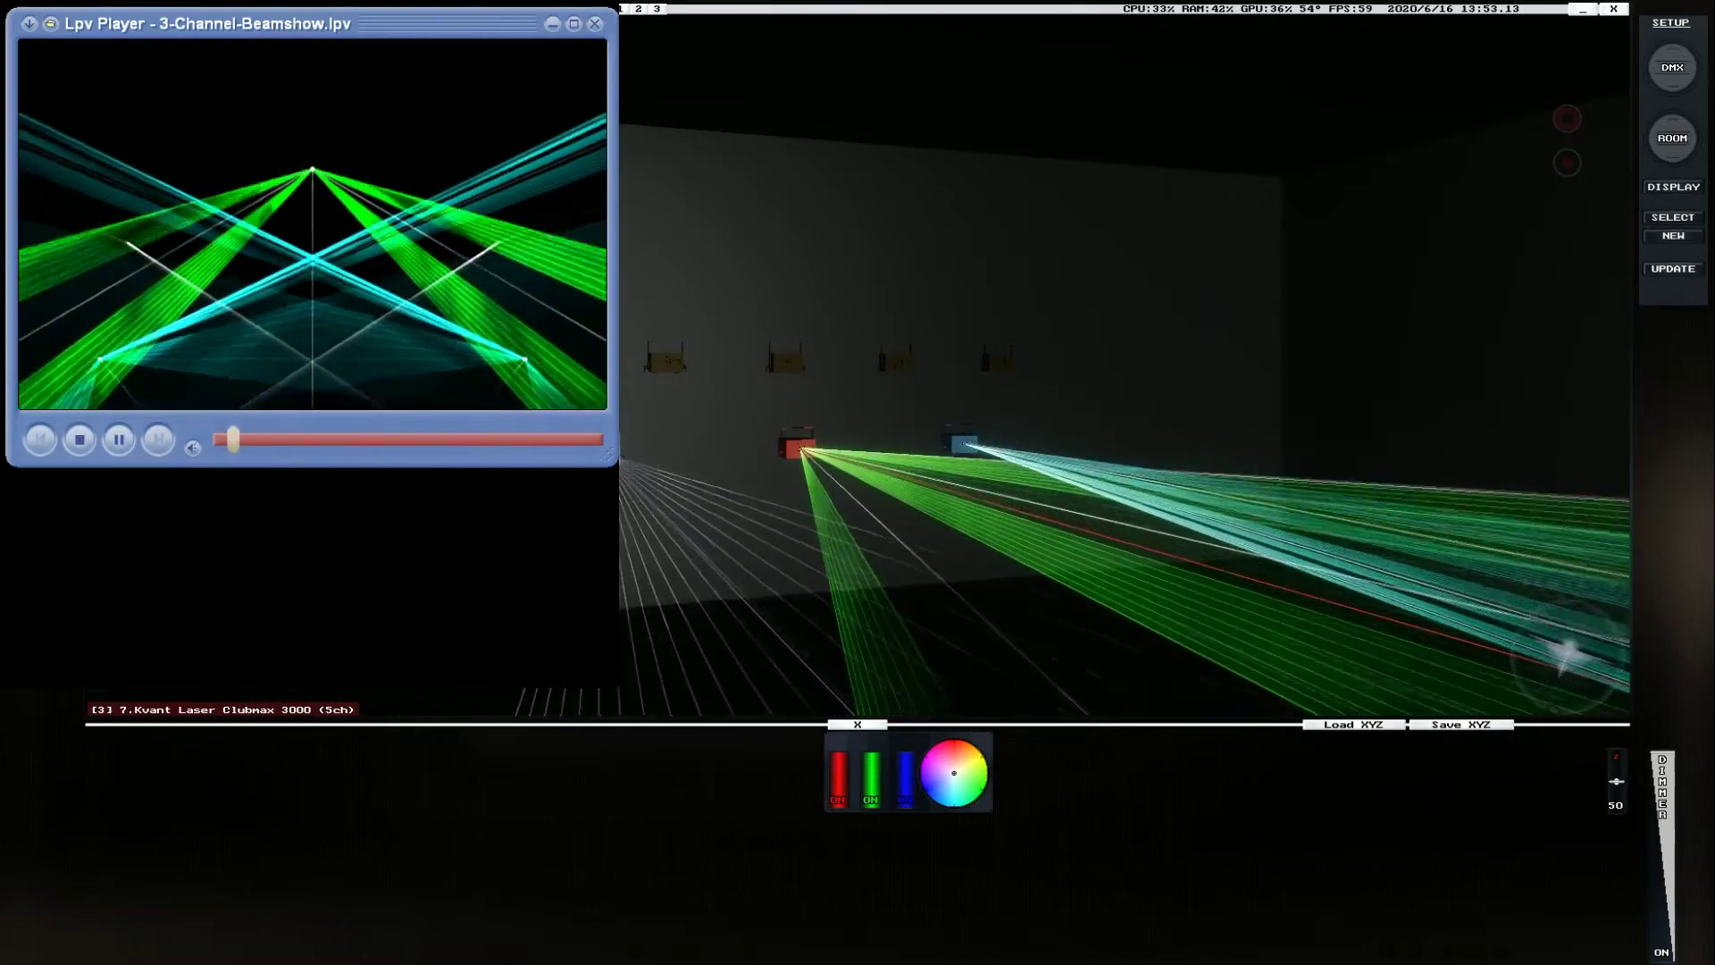
Bring LightConverse to the front and lower the room's ambient light to 0%.
{"action": "left_click", "coordinate": [1595, 591]}
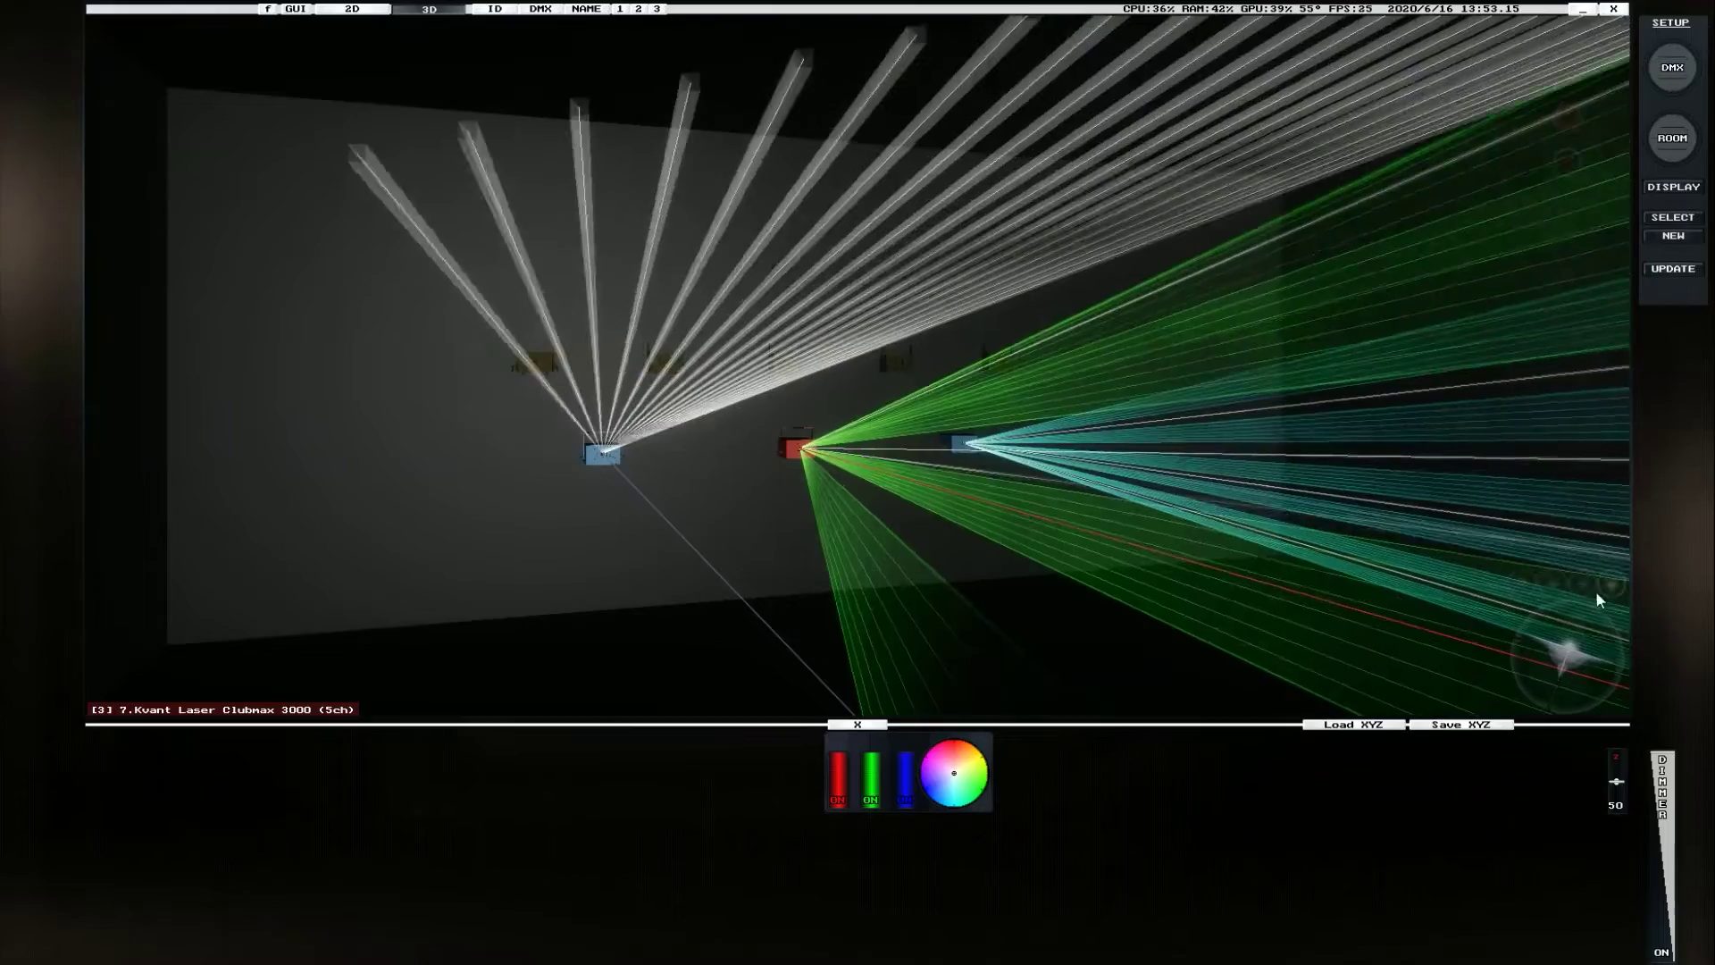
{"action": "left_click_drag", "start_coordinate": [1565, 654], "coordinate": [1534, 631]}
{"action": "left_click", "coordinate": [1527, 592]}
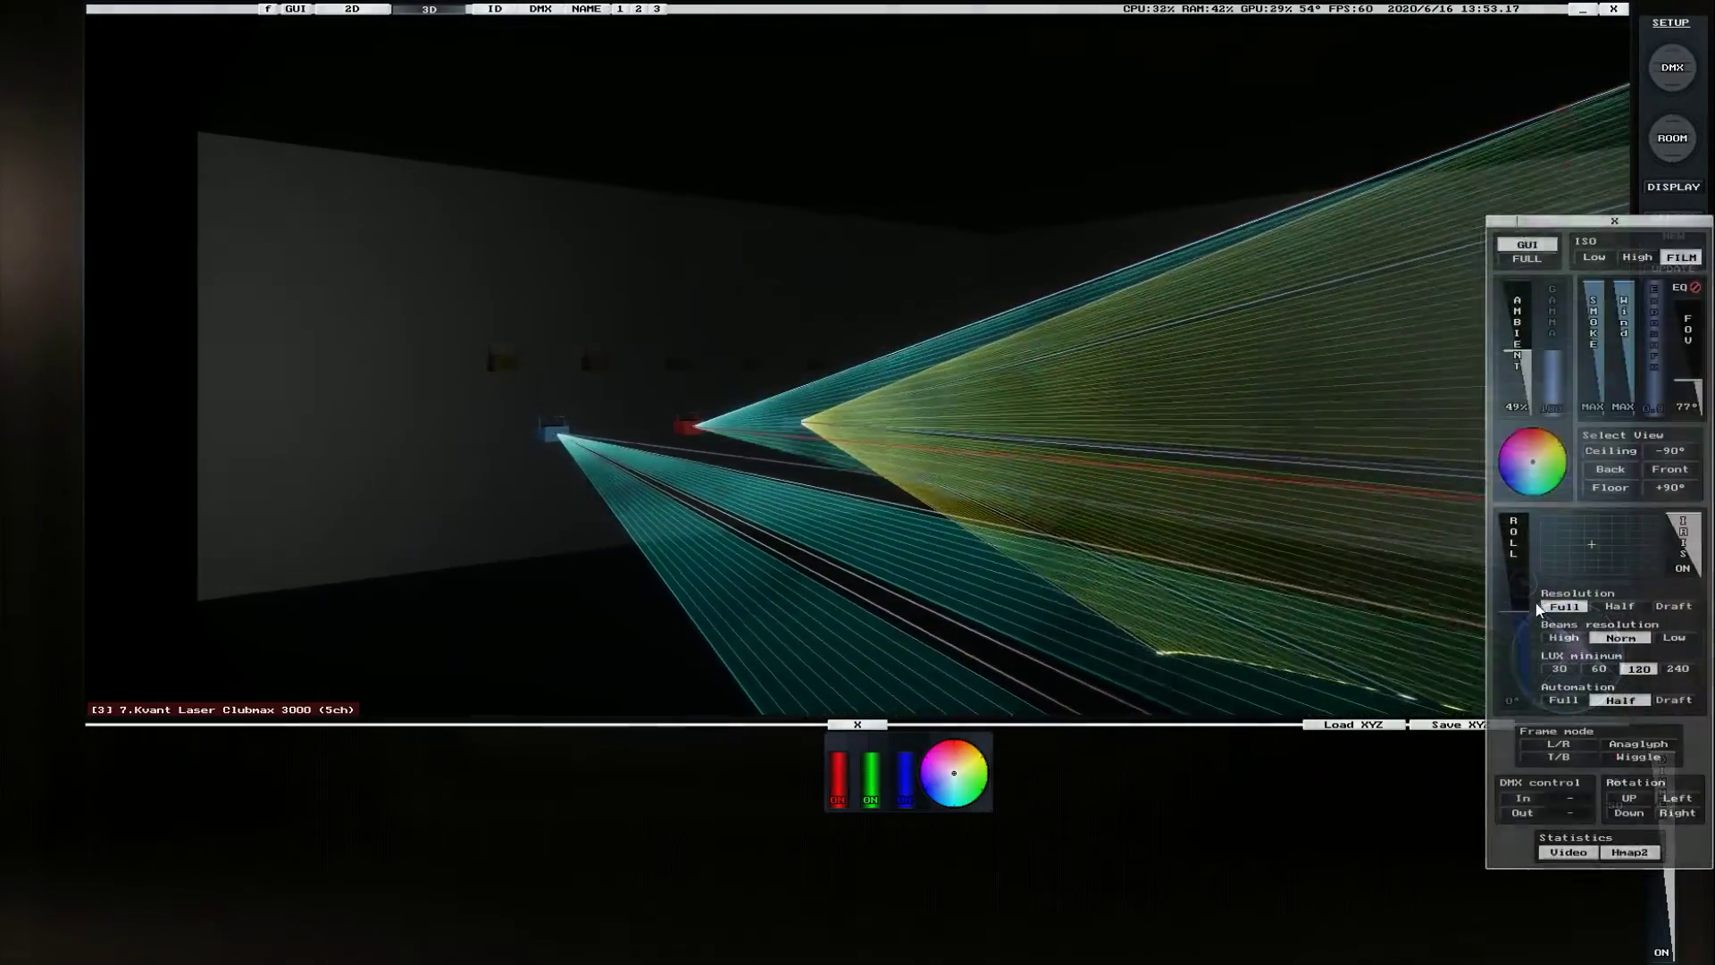
{"action": "left_click_drag", "start_coordinate": [1512, 353], "coordinate": [1515, 416]}
{"action": "left_click", "coordinate": [1021, 468]}
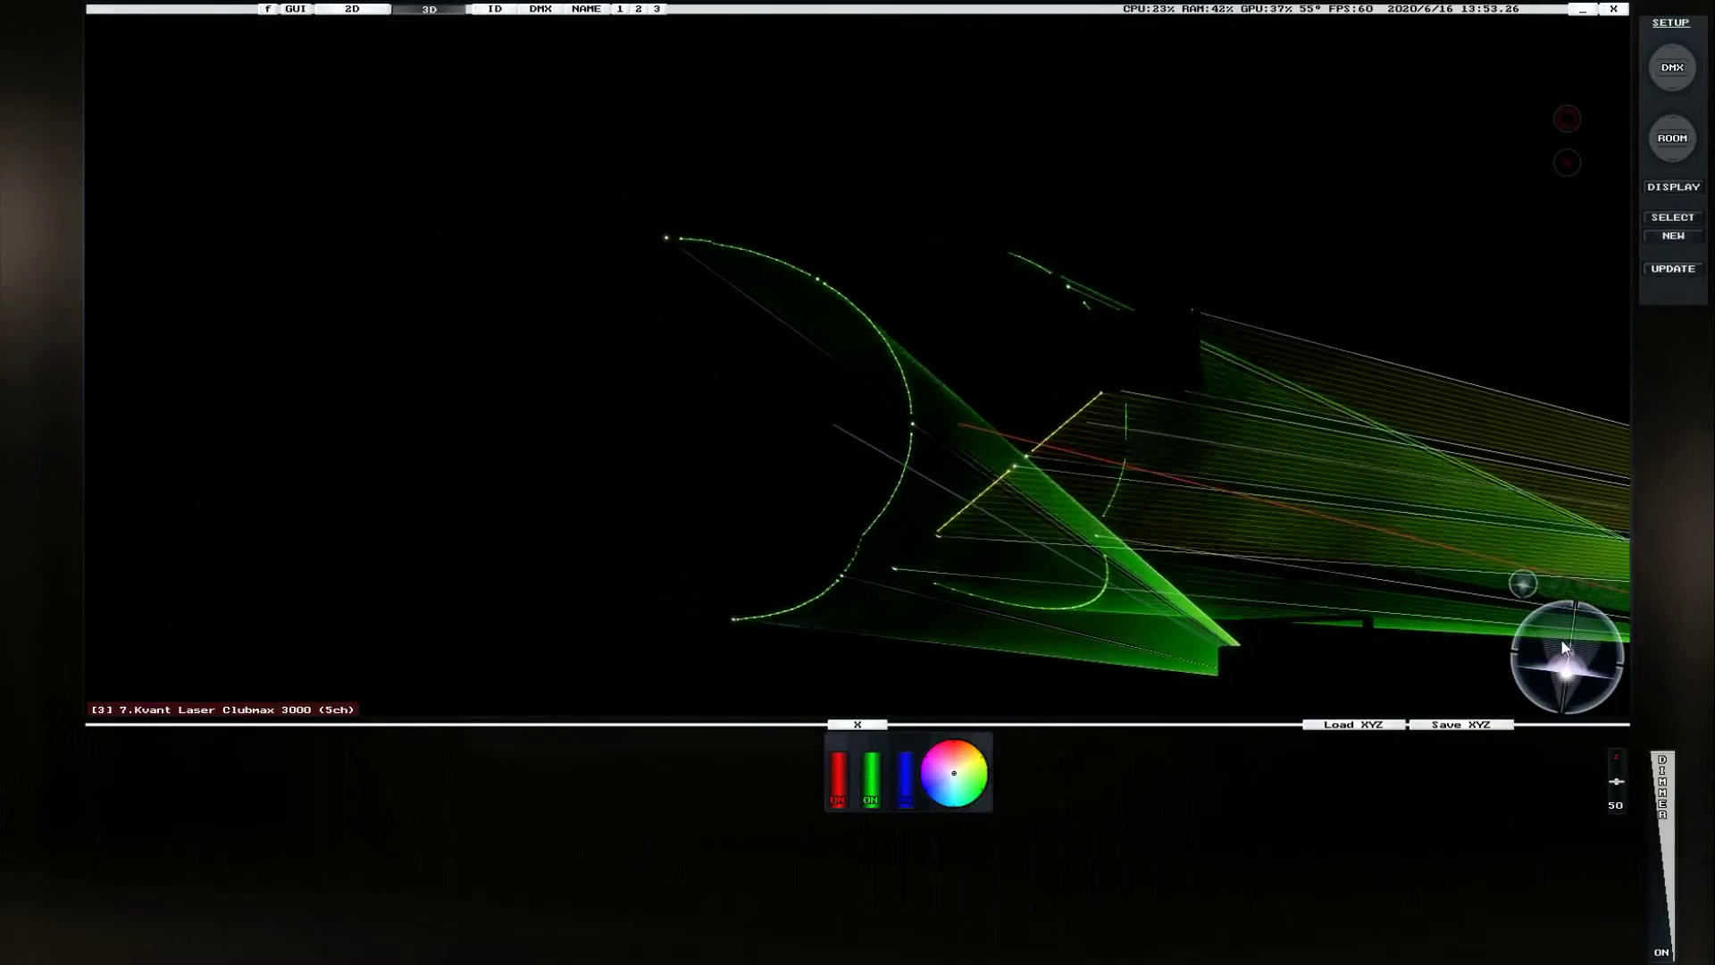
Re-enter the fixture setup, save Database_LaserTesting on exit, and set the display's beams resolution to High.
{"action": "left_click", "coordinate": [1653, 73]}
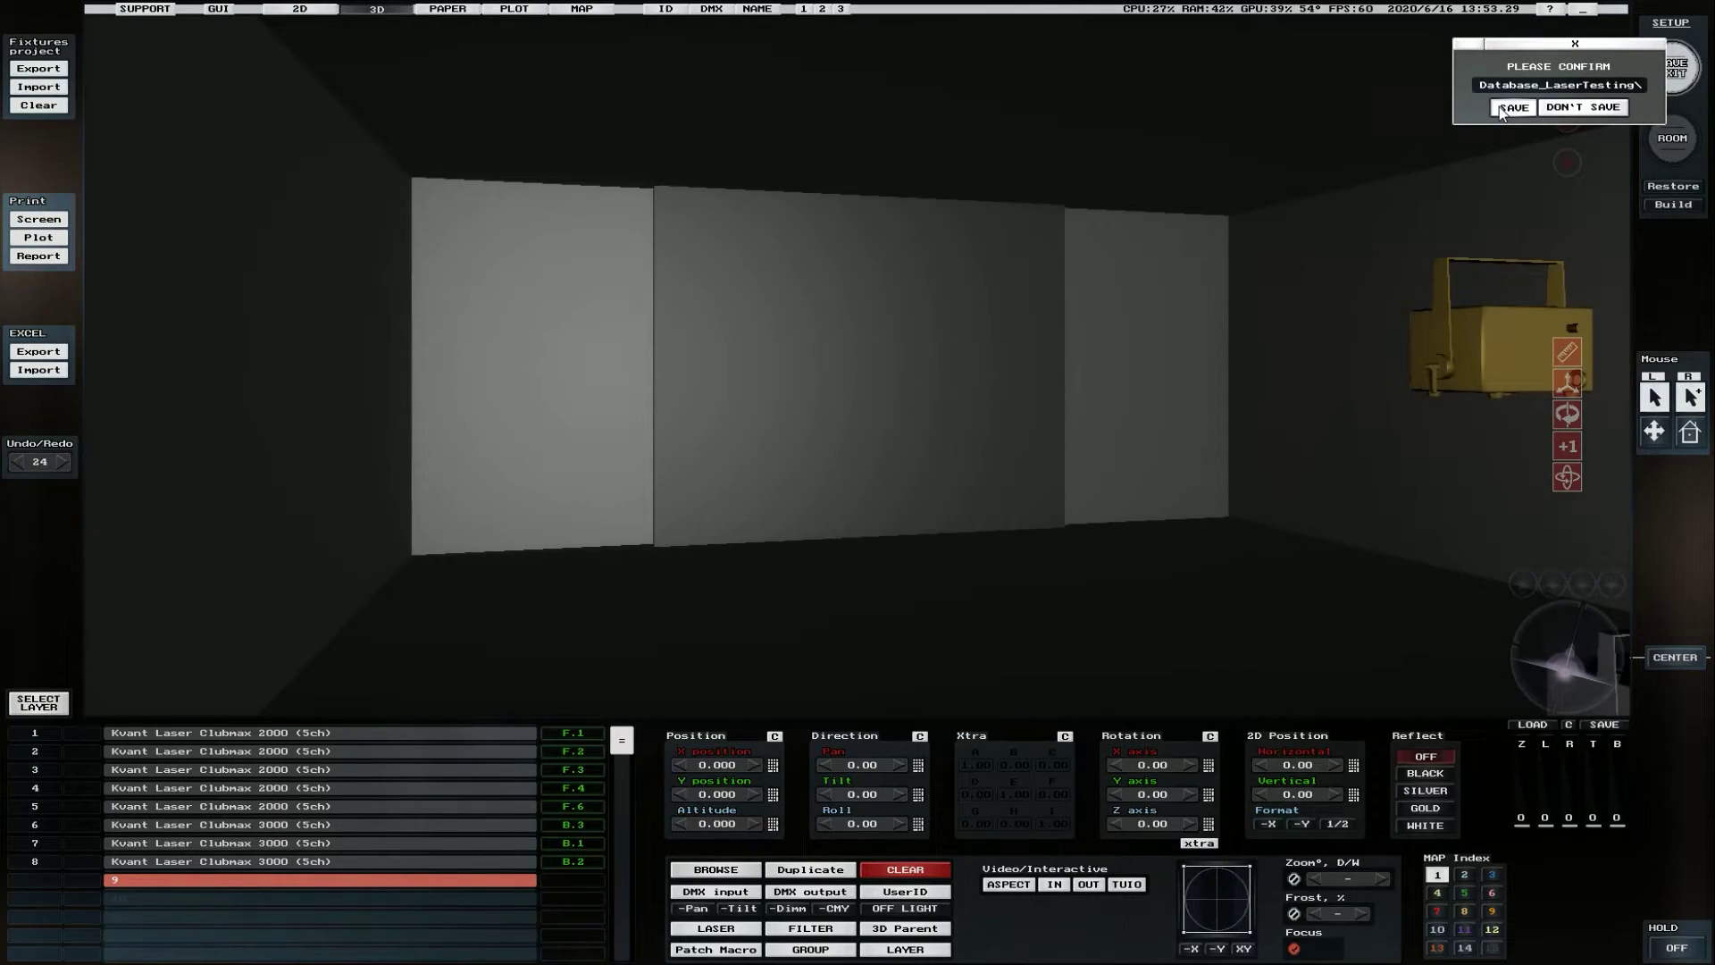
{"action": "left_click", "coordinate": [1510, 108]}
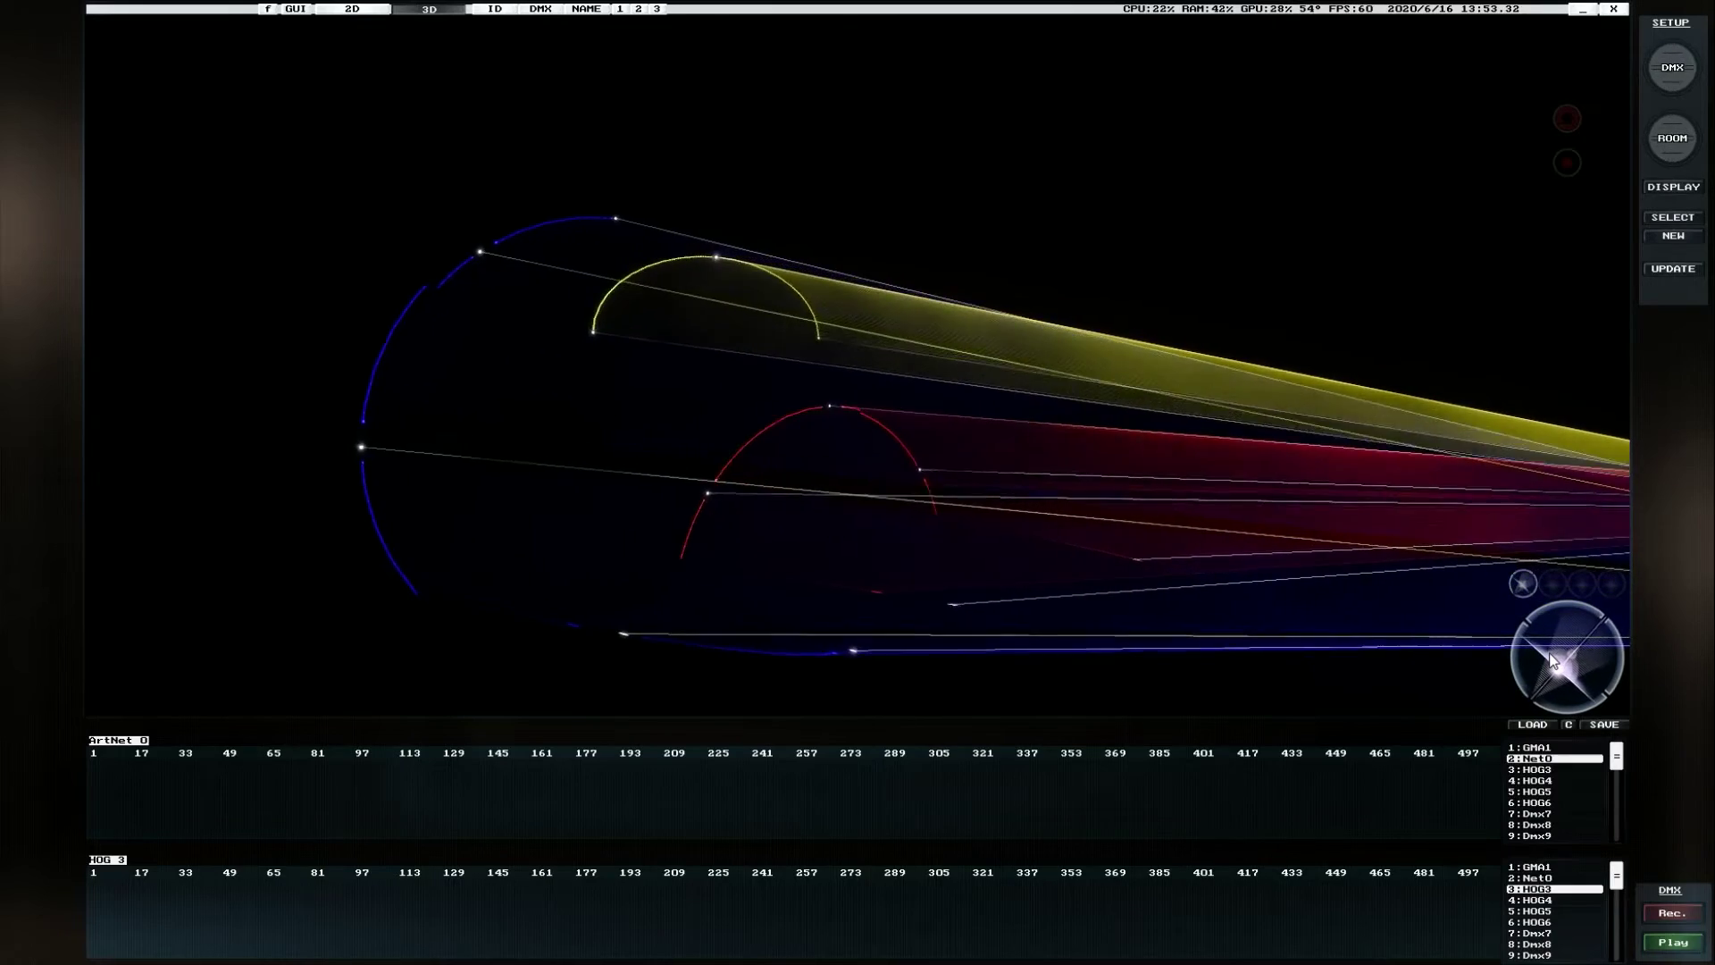
{"action": "right_click", "coordinate": [1552, 660]}
{"action": "left_click", "coordinate": [1564, 641]}
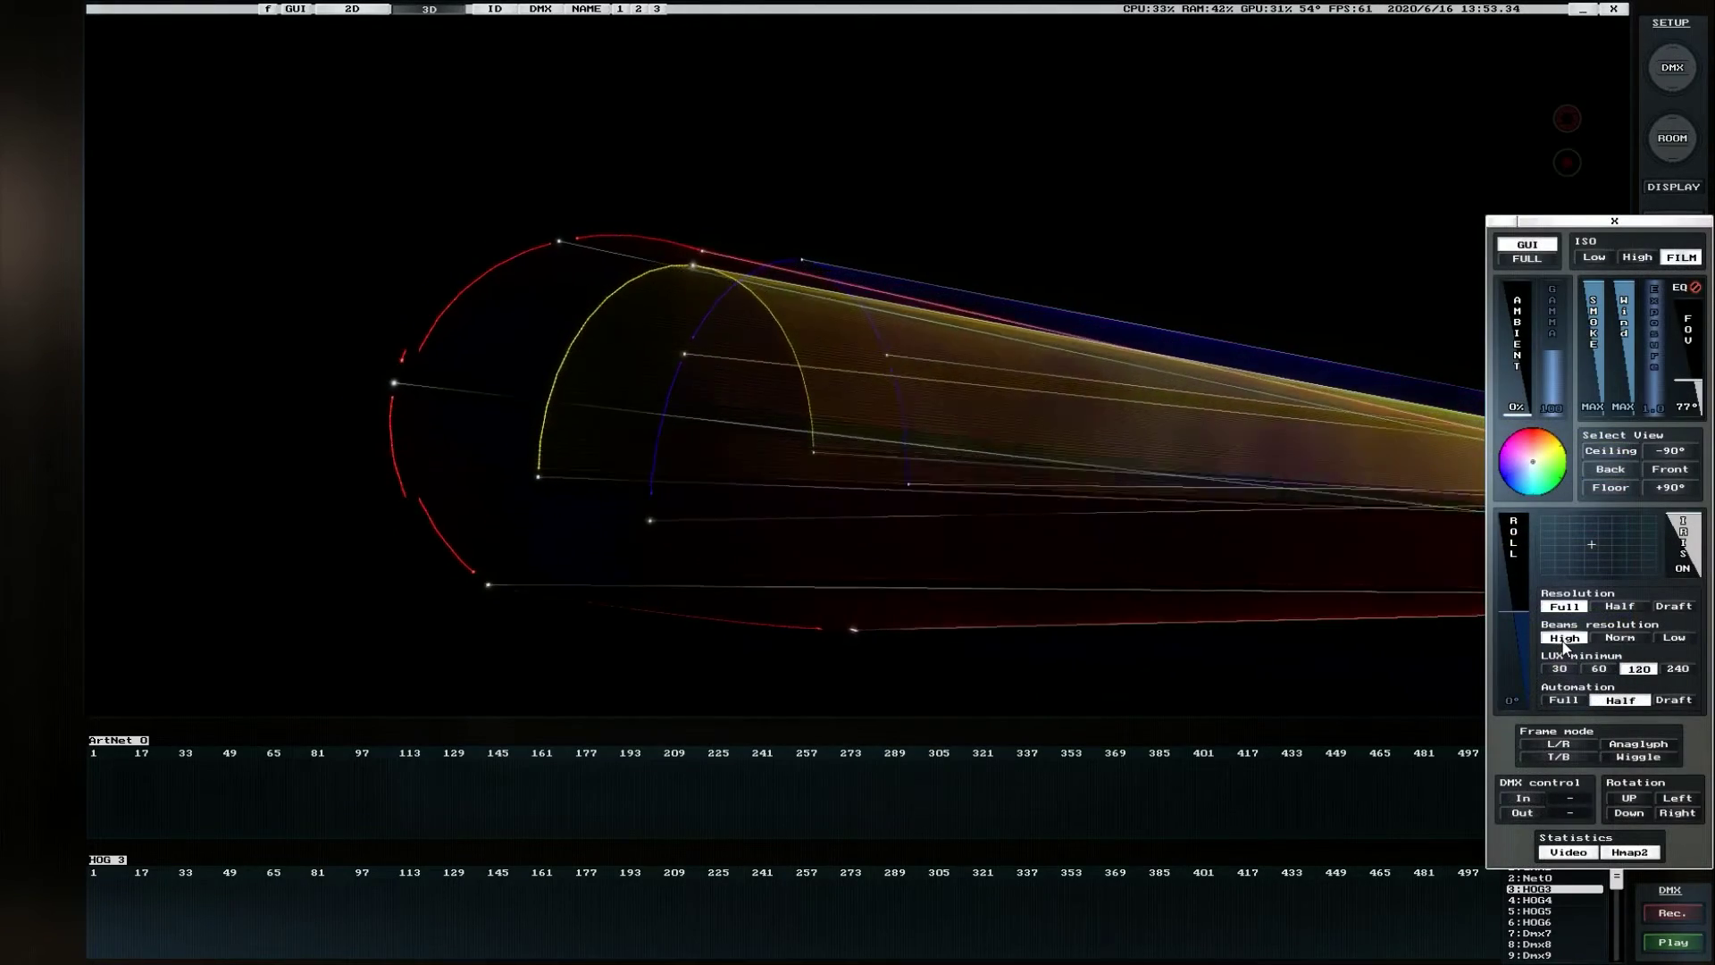
Reduce the wind to 10% and turn the smoke off in the display settings.
{"action": "left_click_drag", "start_coordinate": [1625, 299], "coordinate": [1630, 419]}
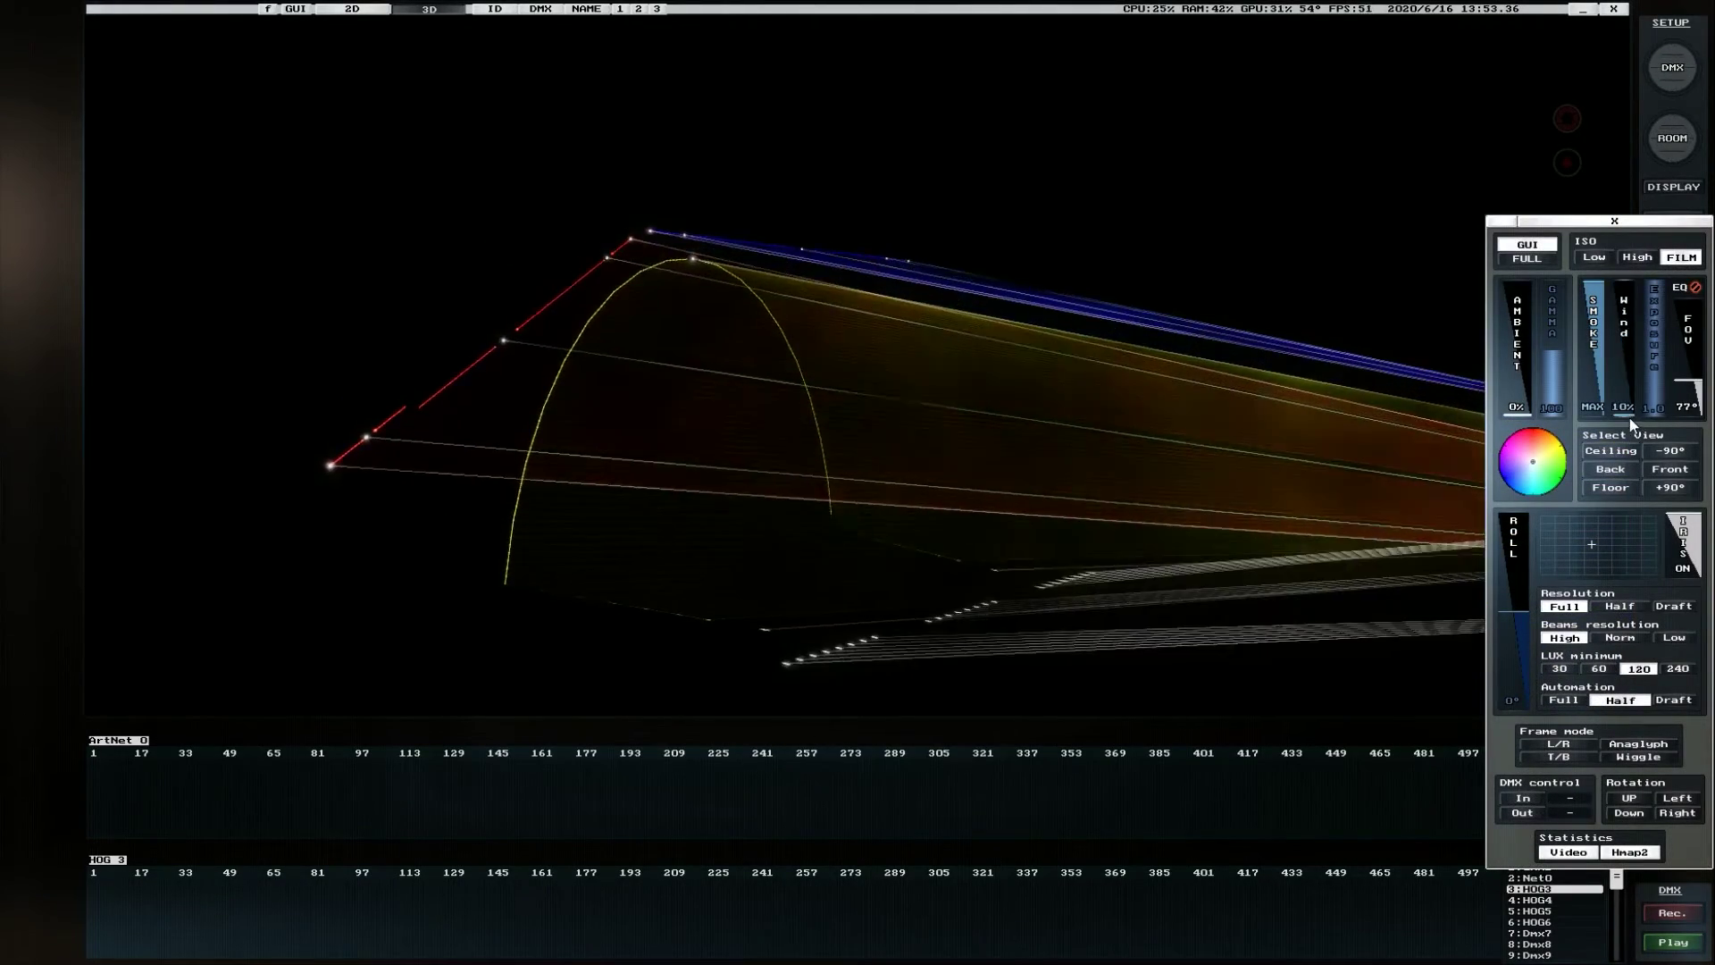
{"action": "left_click", "coordinate": [1595, 416]}
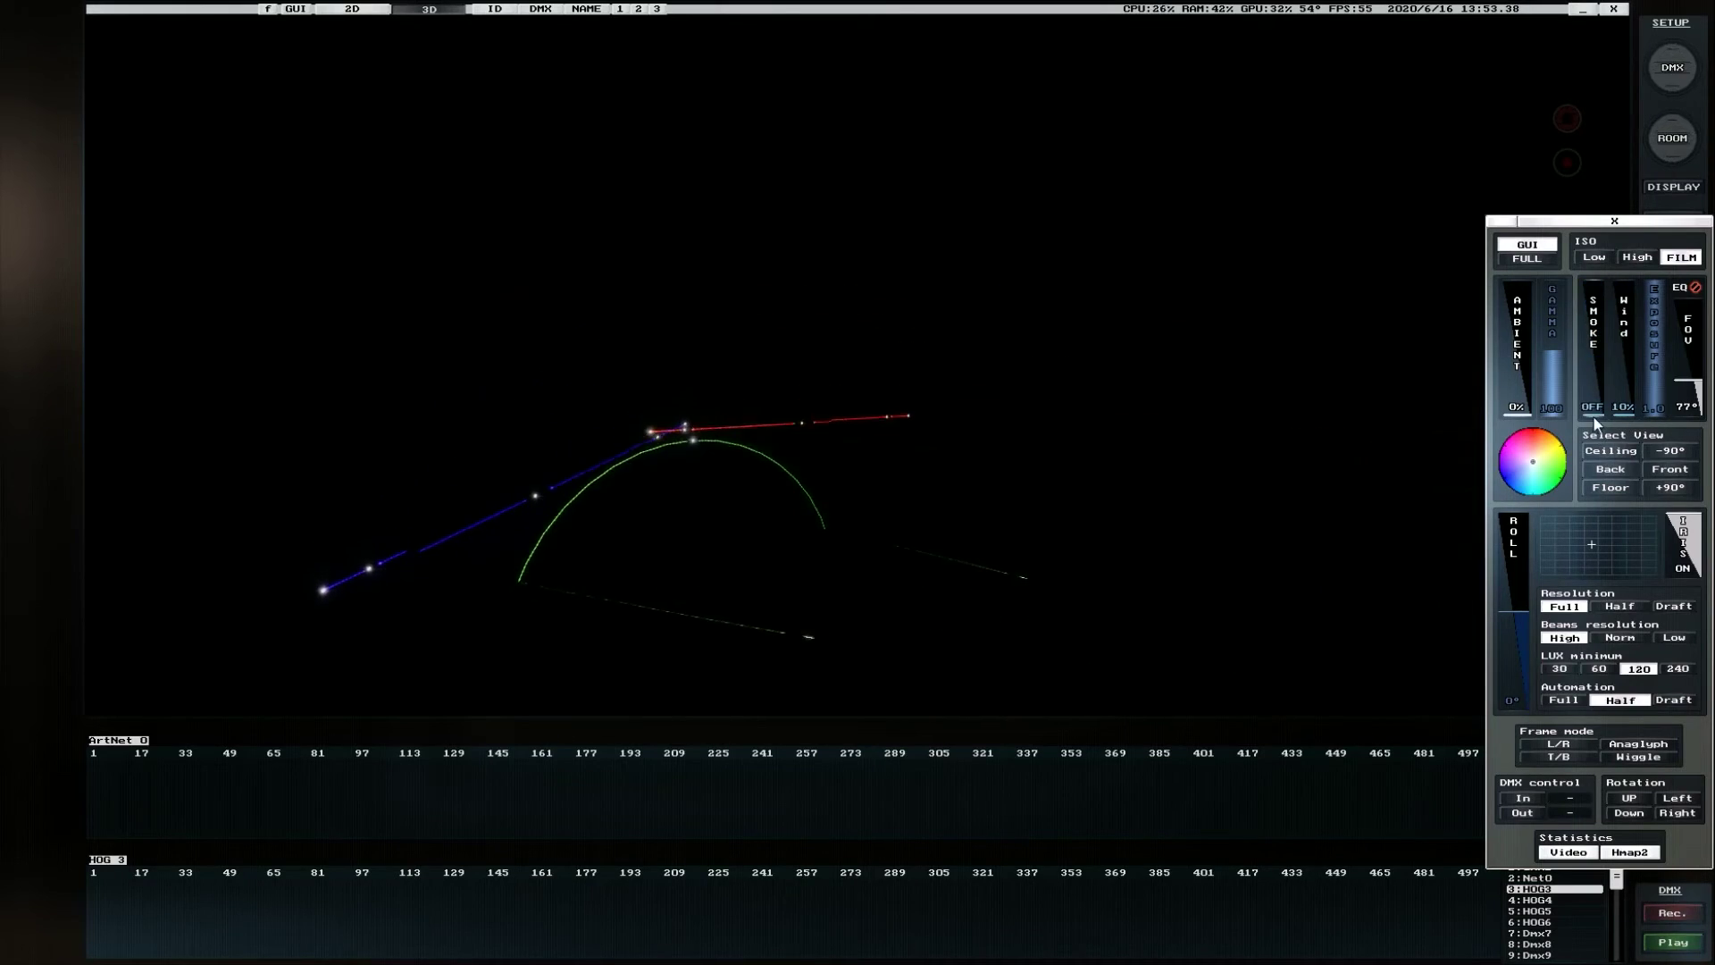
{"action": "left_click", "coordinate": [1379, 282]}
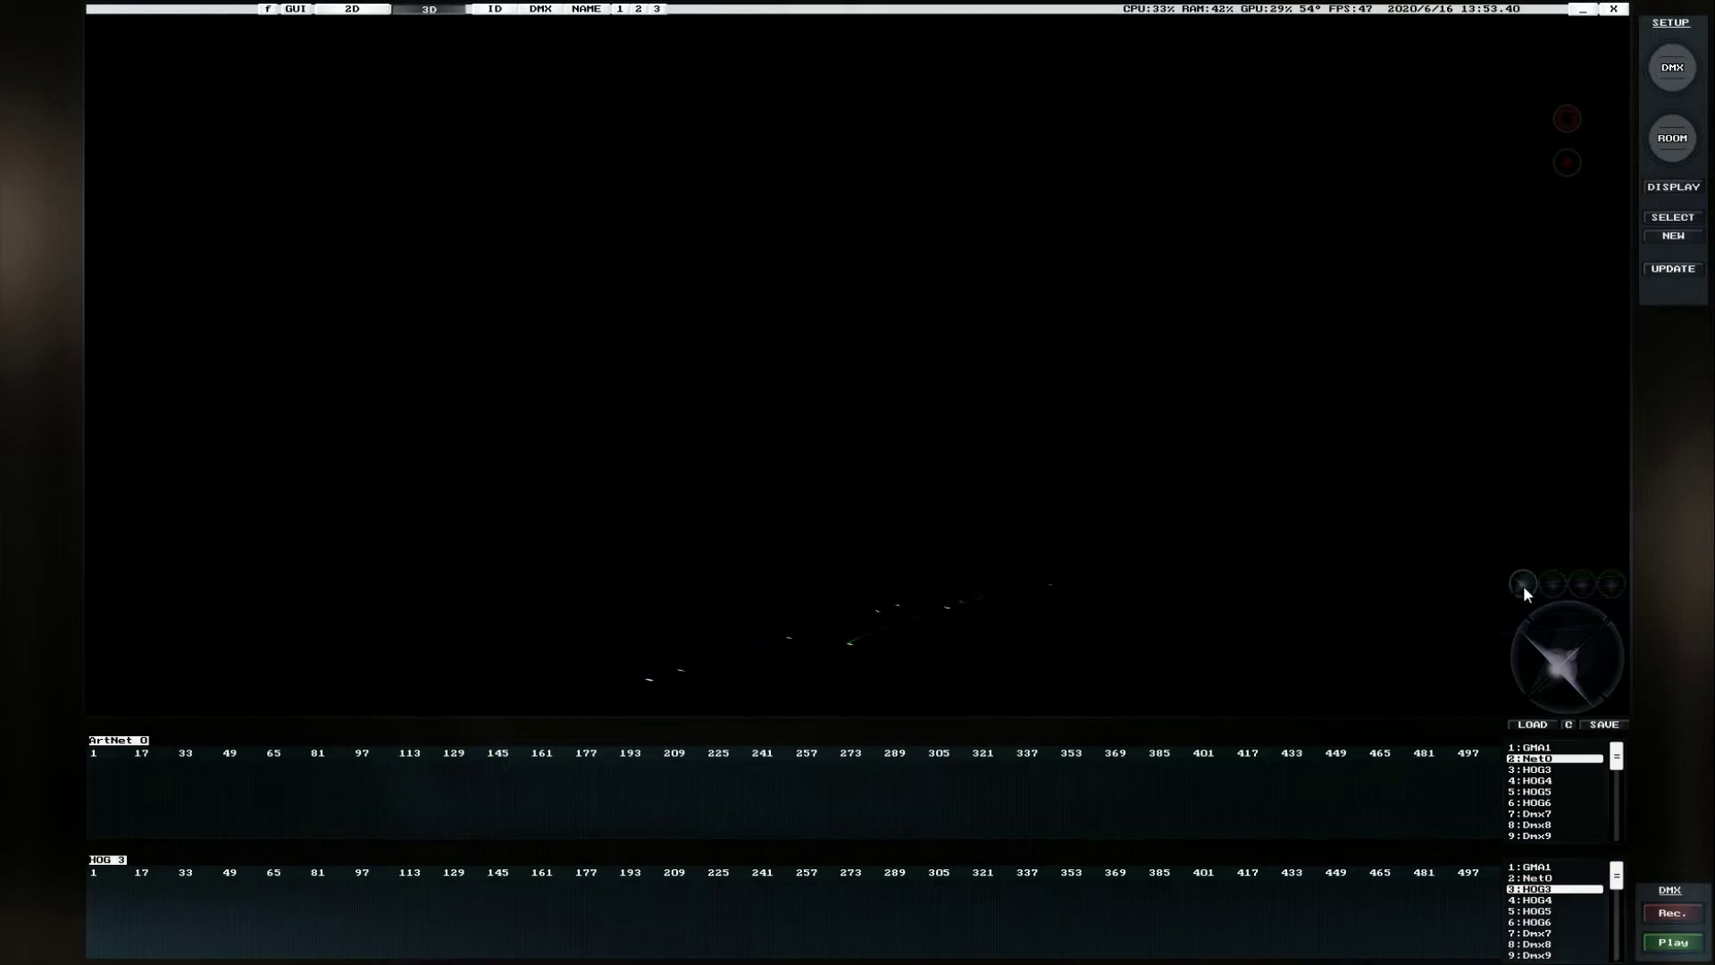
Select the three Clubmax 3000 lasers, try a pink tint and zero colour levels, and restore red, green and blue to full.
{"action": "left_click_drag", "start_coordinate": [1558, 661], "coordinate": [1550, 667]}
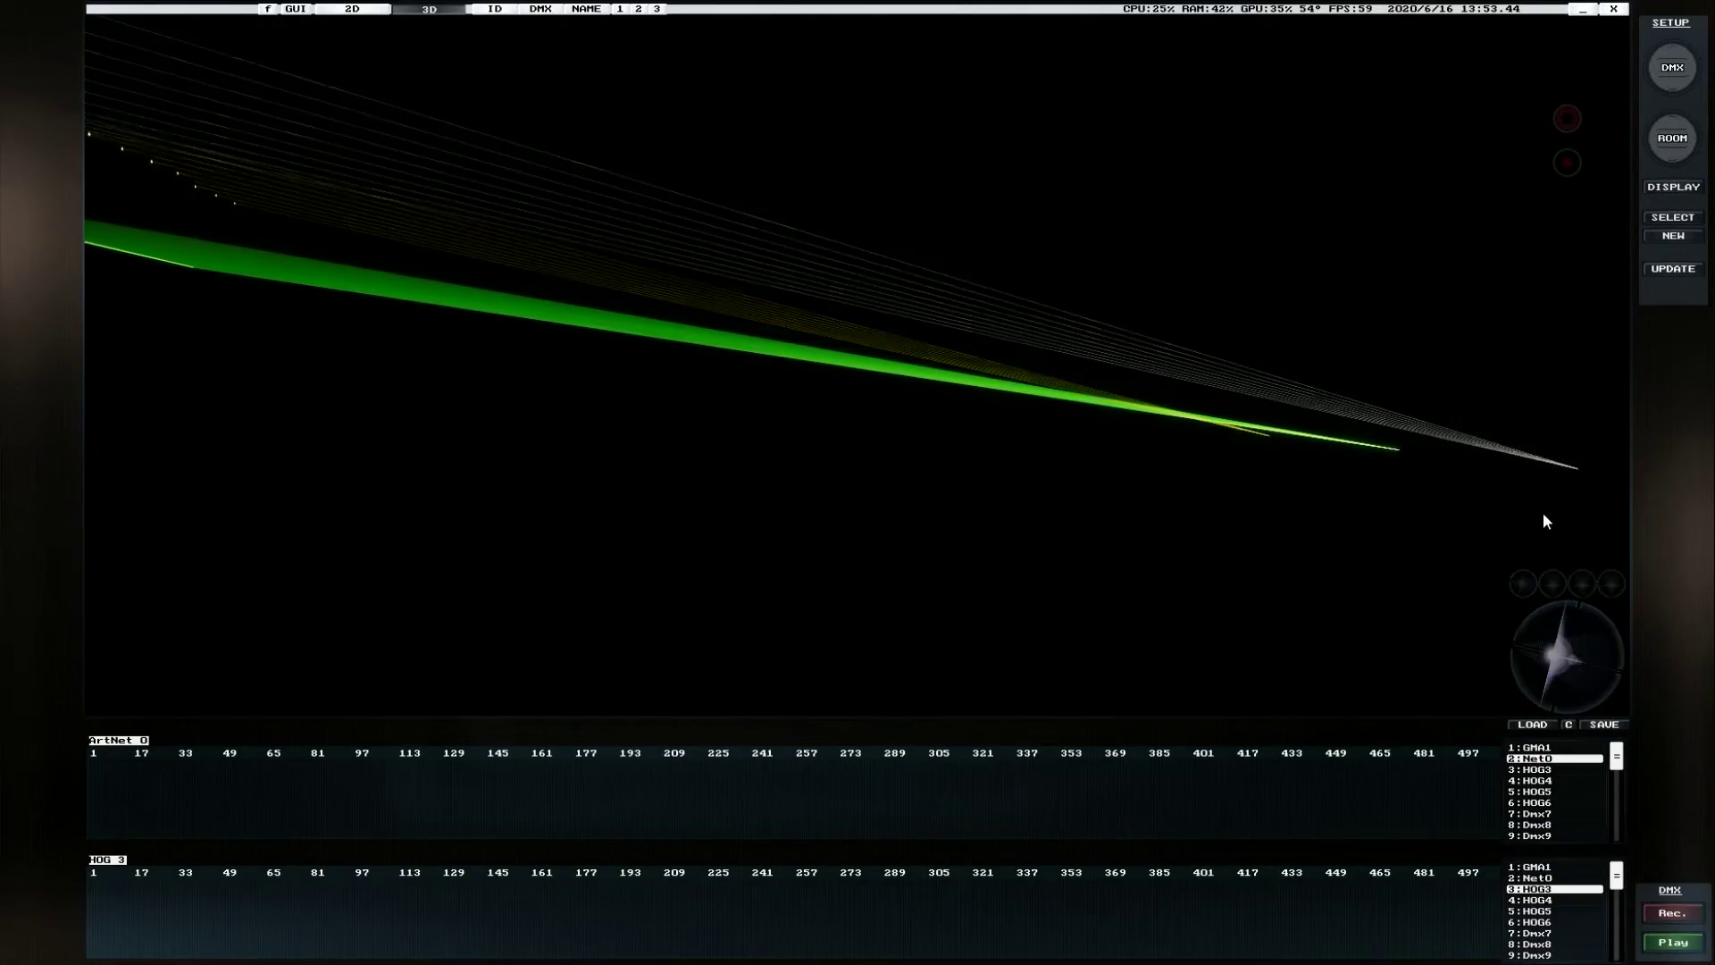
{"action": "left_click", "coordinate": [1568, 466]}
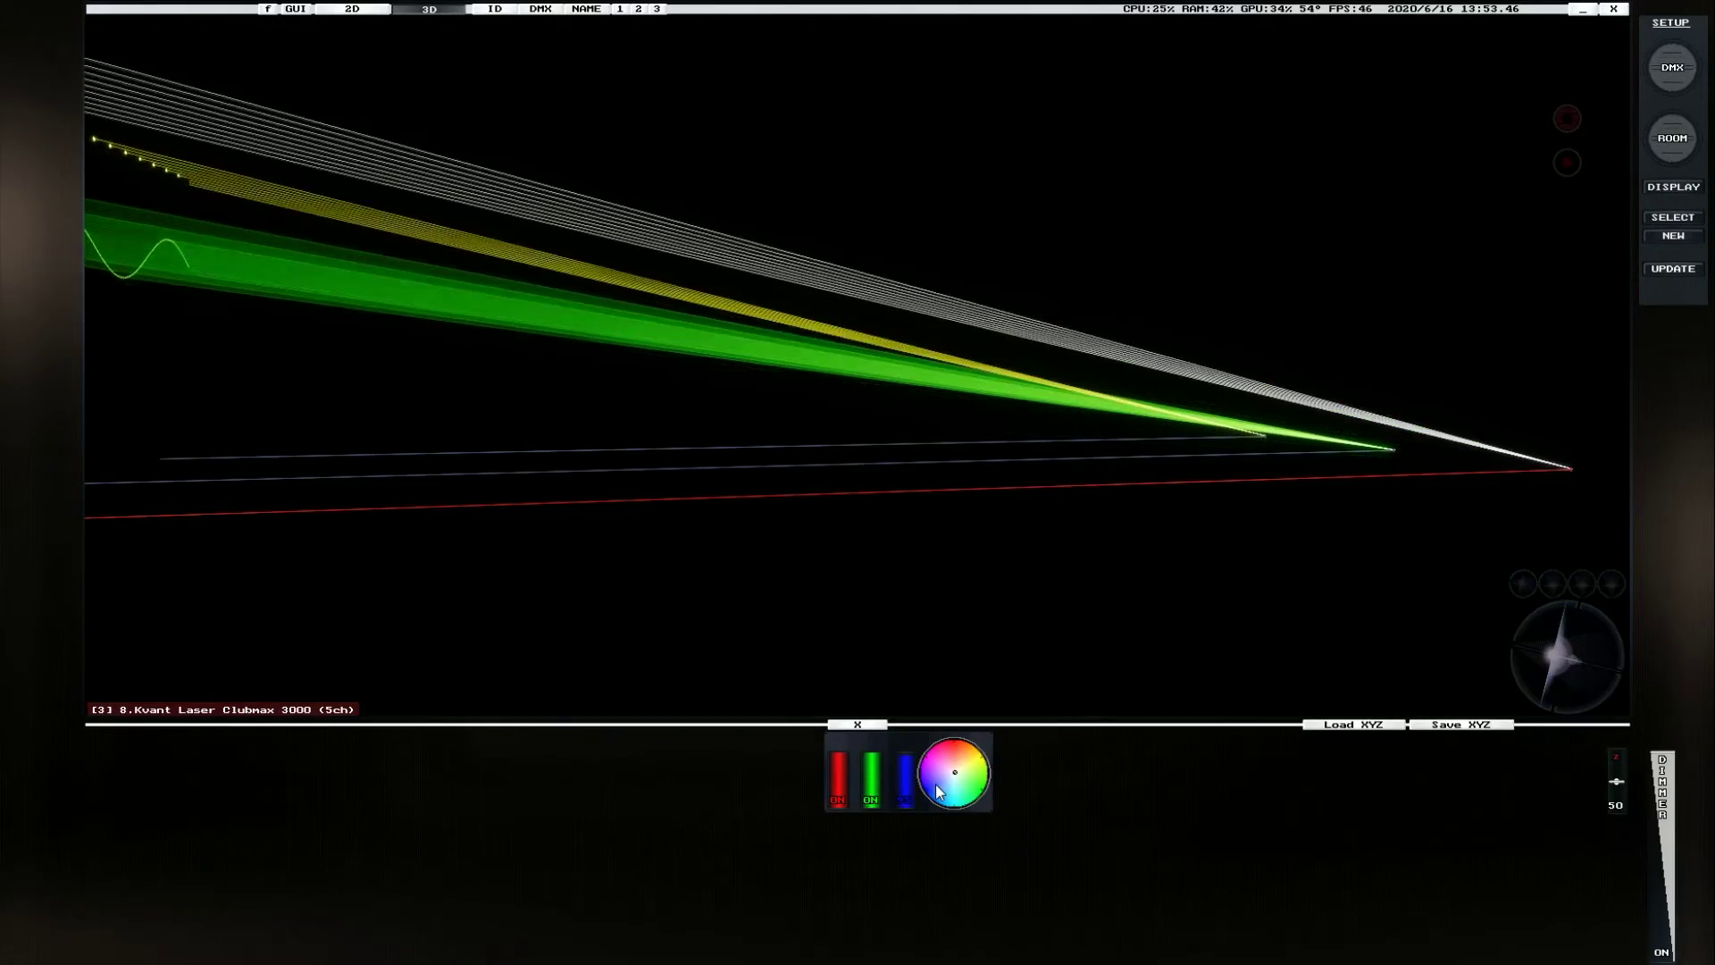
{"action": "mouse_move", "coordinate": [942, 786]}
{"action": "left_mouse_down"}
{"action": "mouse_move", "coordinate": [923, 801]}
{"action": "mouse_move", "coordinate": [940, 745]}
{"action": "mouse_move", "coordinate": [956, 780]}
{"action": "left_mouse_up"}
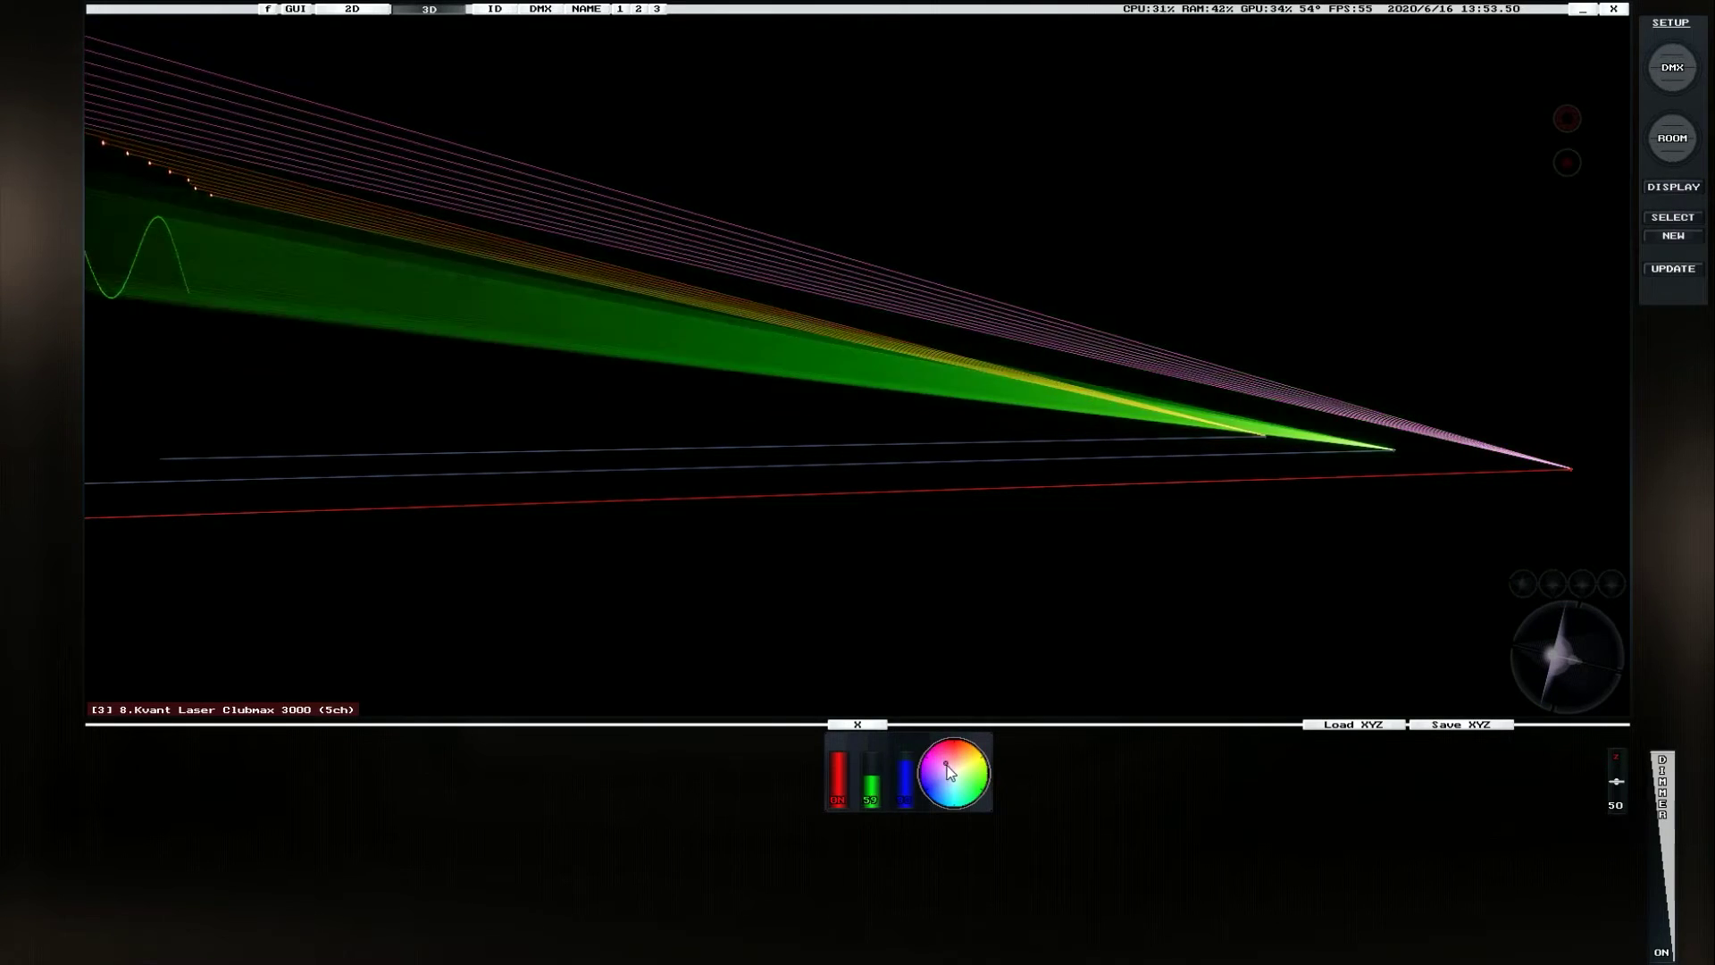
{"action": "right_click", "coordinate": [956, 776]}
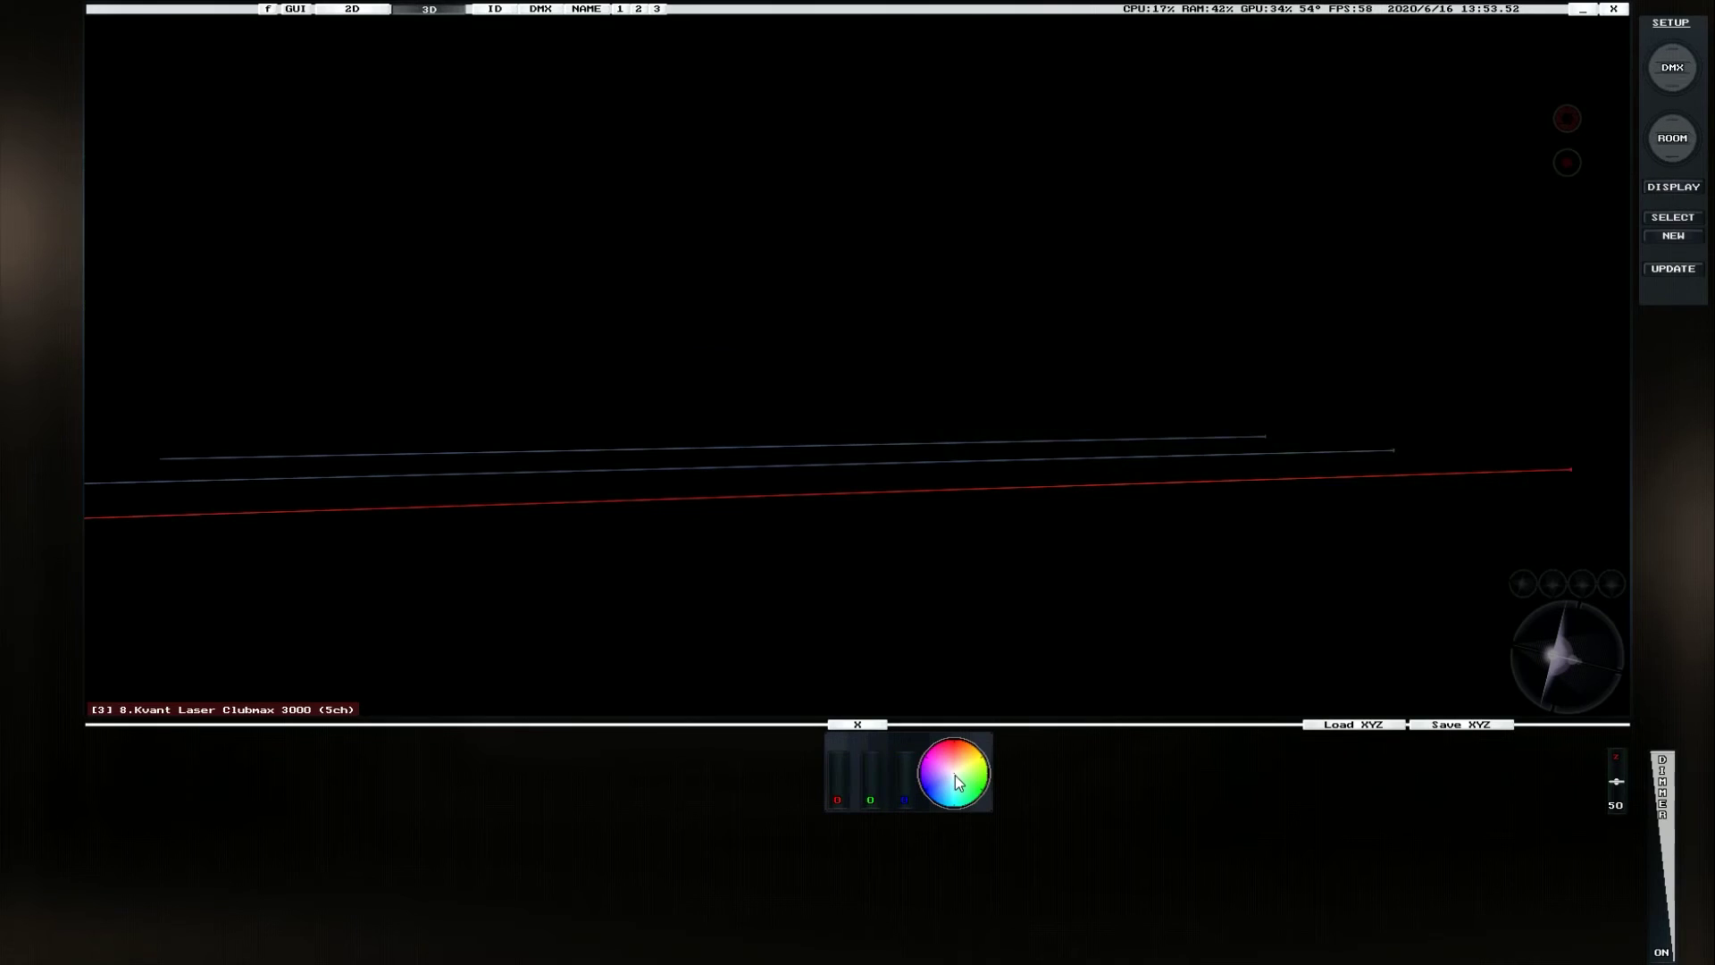
{"action": "mouse_move", "coordinate": [904, 788]}
{"action": "left_mouse_down"}
{"action": "mouse_move", "coordinate": [910, 748]}
{"action": "mouse_move", "coordinate": [866, 768]}
{"action": "mouse_move", "coordinate": [836, 755]}
{"action": "left_mouse_up"}
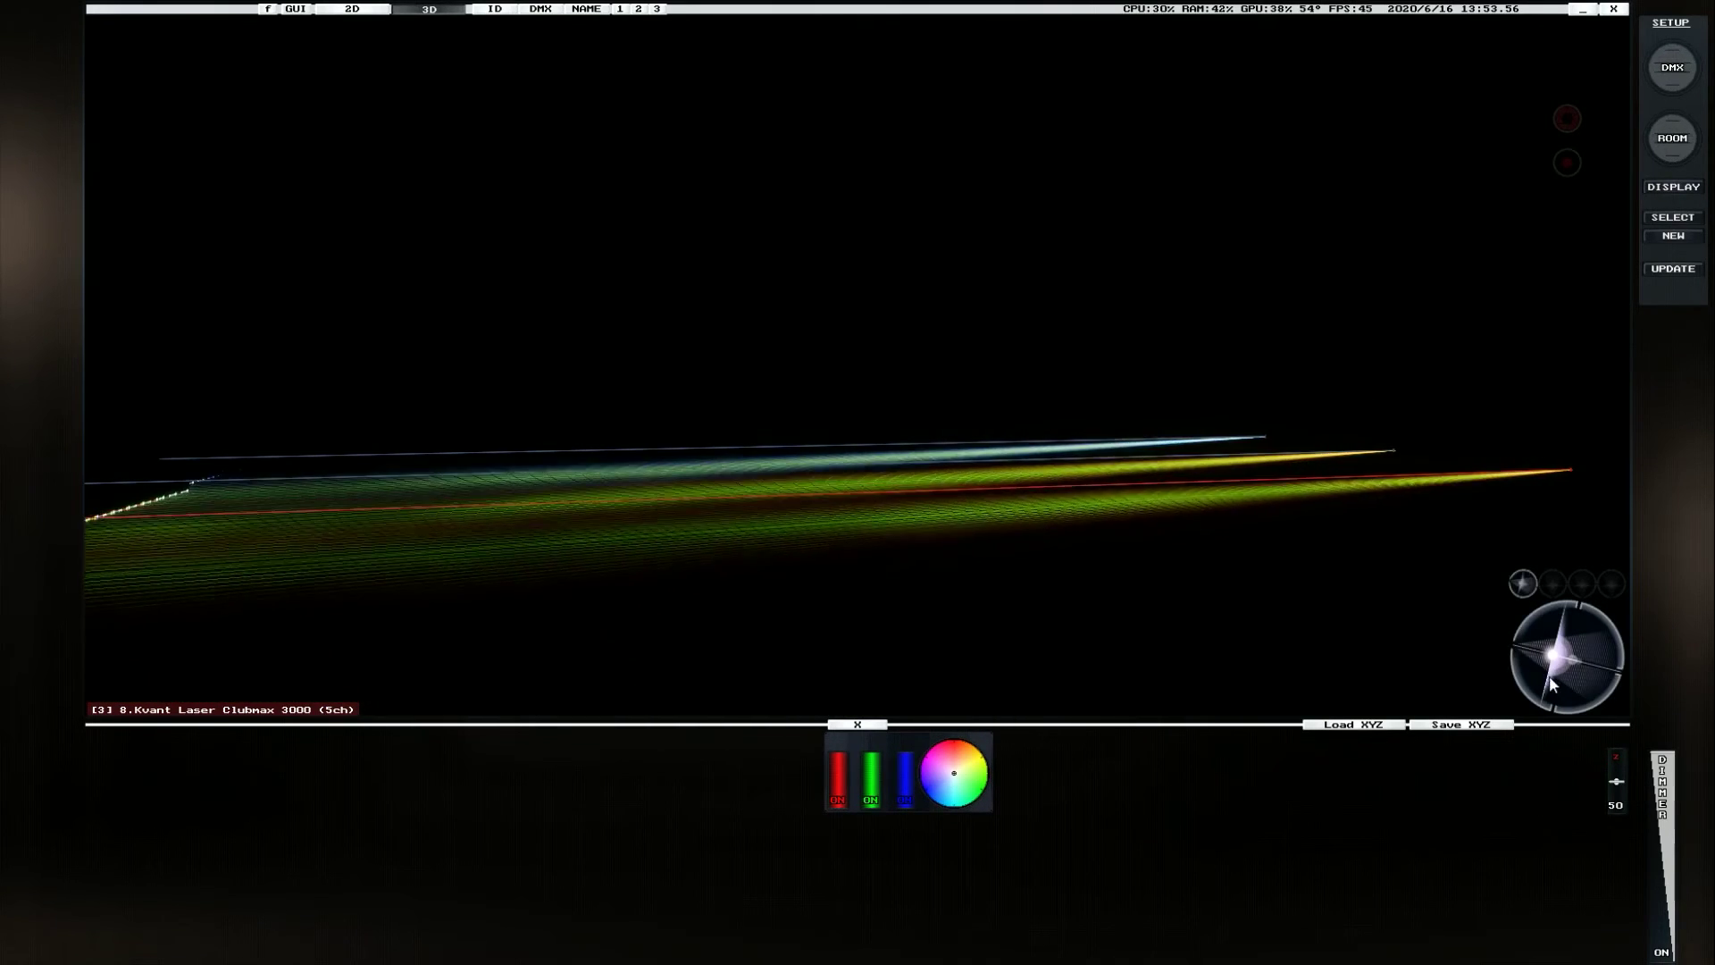
Raise the output control beside the dimmer to ON for the three selected Clubmax 3000 lasers.
{"action": "left_click_drag", "start_coordinate": [1614, 797], "coordinate": [1625, 749]}
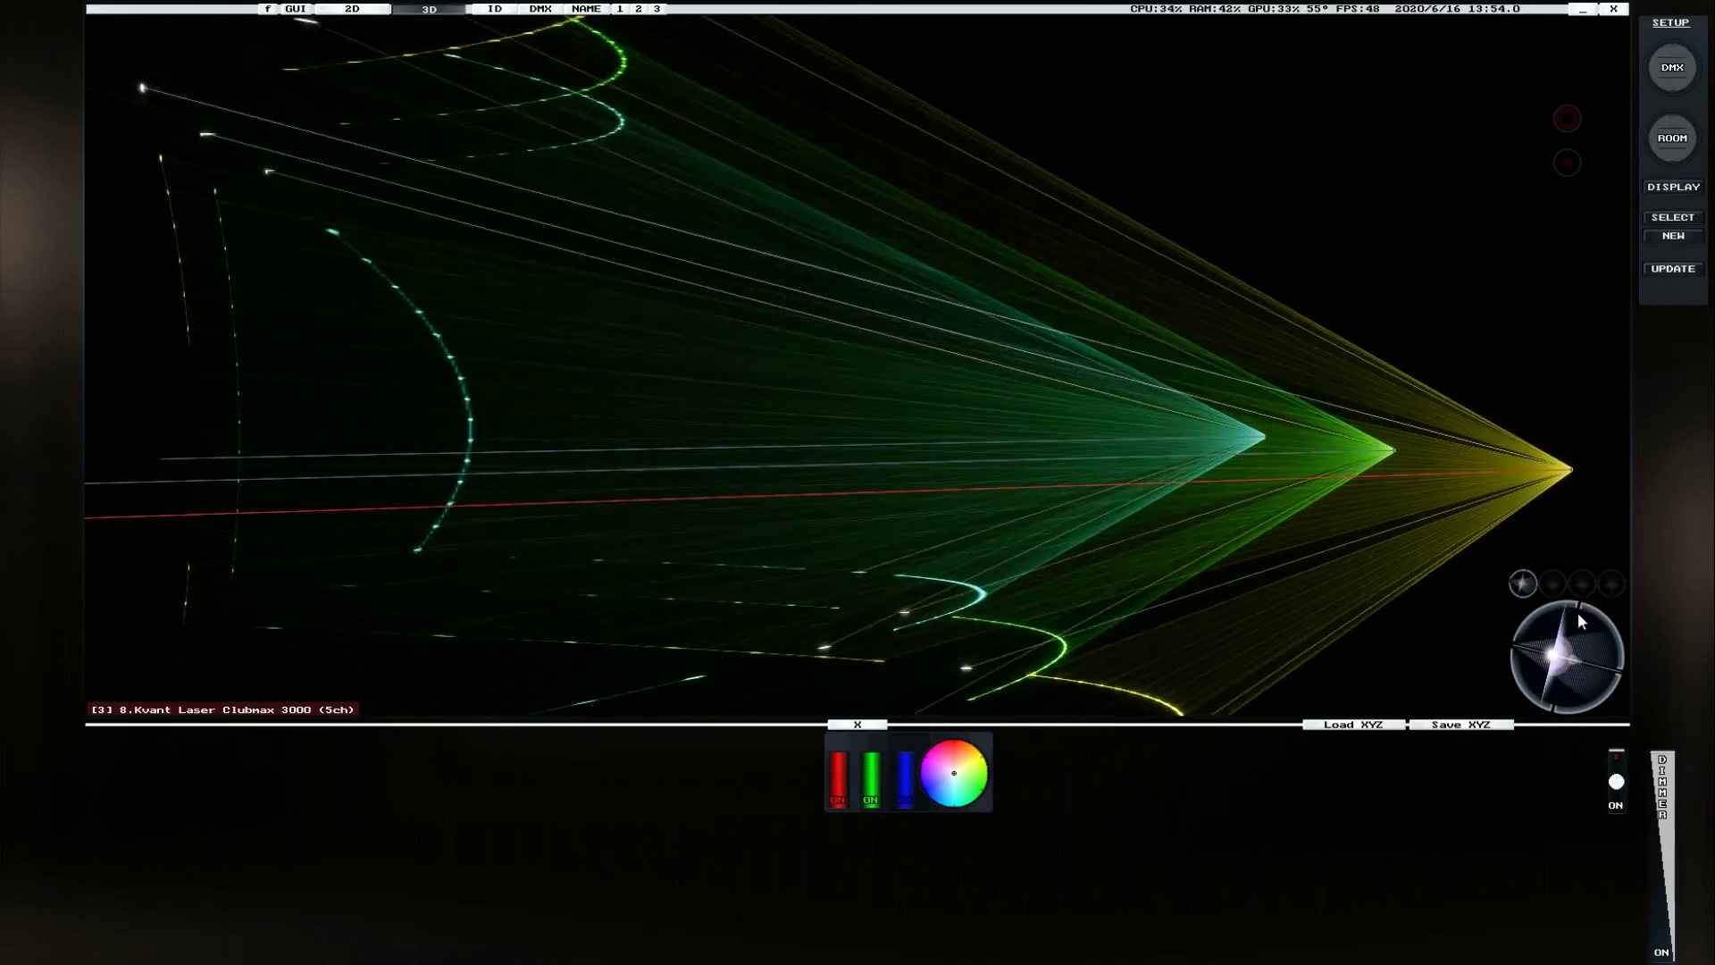
{"action": "left_click_drag", "start_coordinate": [1565, 629], "coordinate": [1564, 628]}
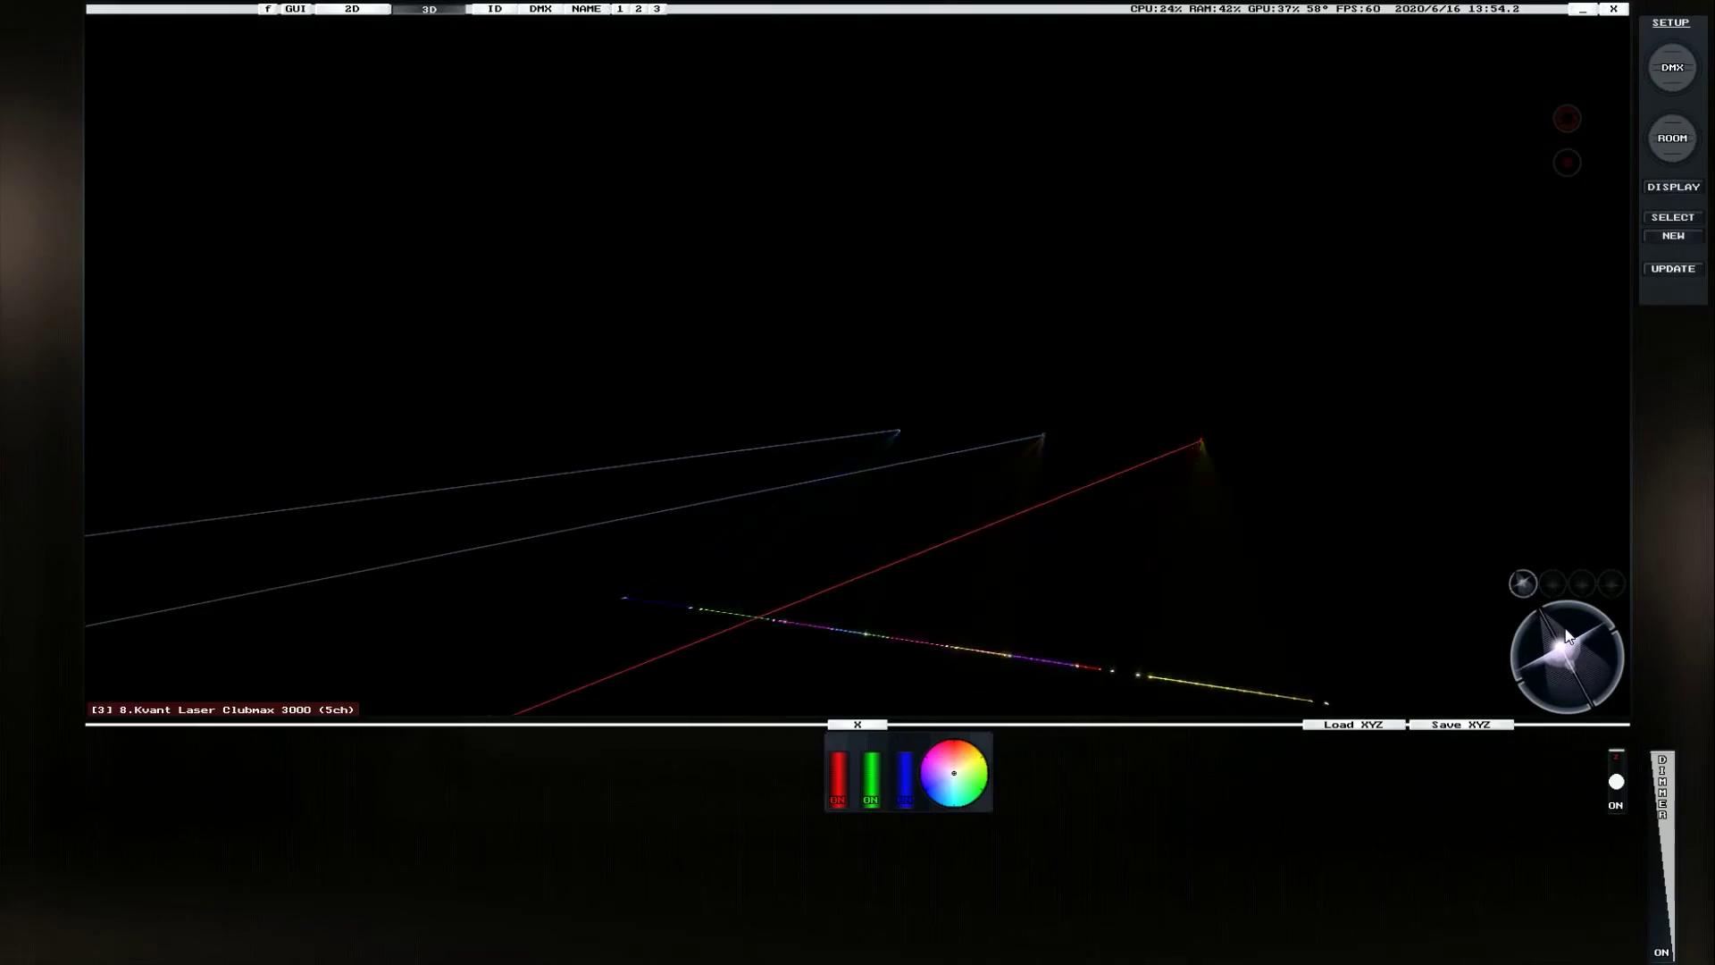